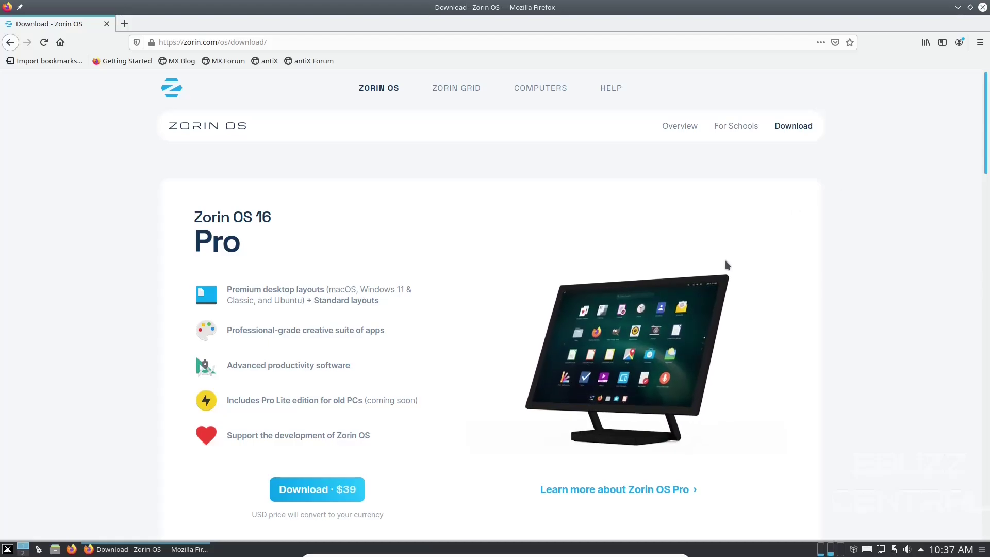
Step: Start the $39 Zorin OS 16 Pro purchase, review the SendOwl checkout form, and return to its name field
{"action": "scroll", "coordinate": [723, 260], "scroll_direction": "down", "scroll_amount": 3}
{"action": "scroll", "coordinate": [673, 350], "scroll_direction": "down", "scroll_amount": 4}
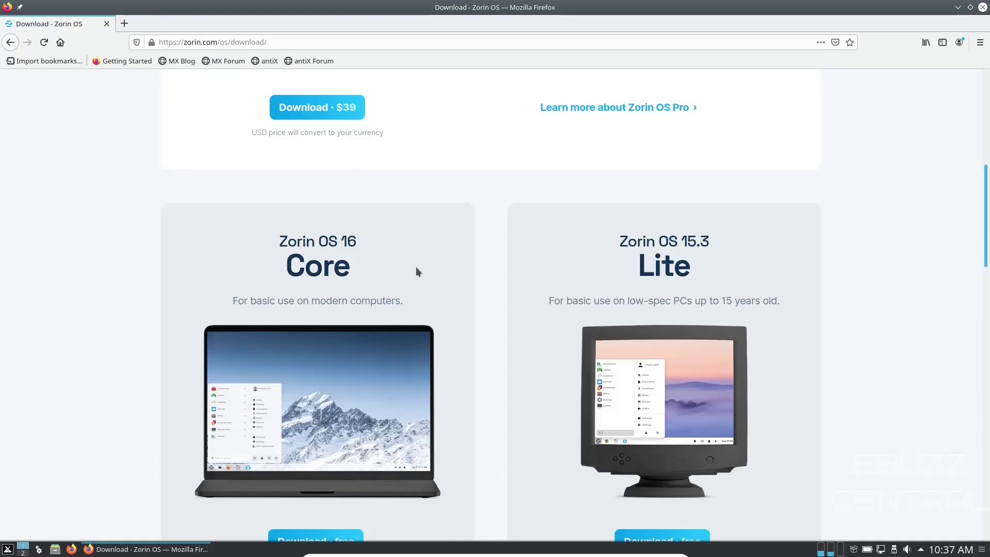
{"action": "scroll", "coordinate": [413, 345], "scroll_direction": "up", "scroll_amount": 7}
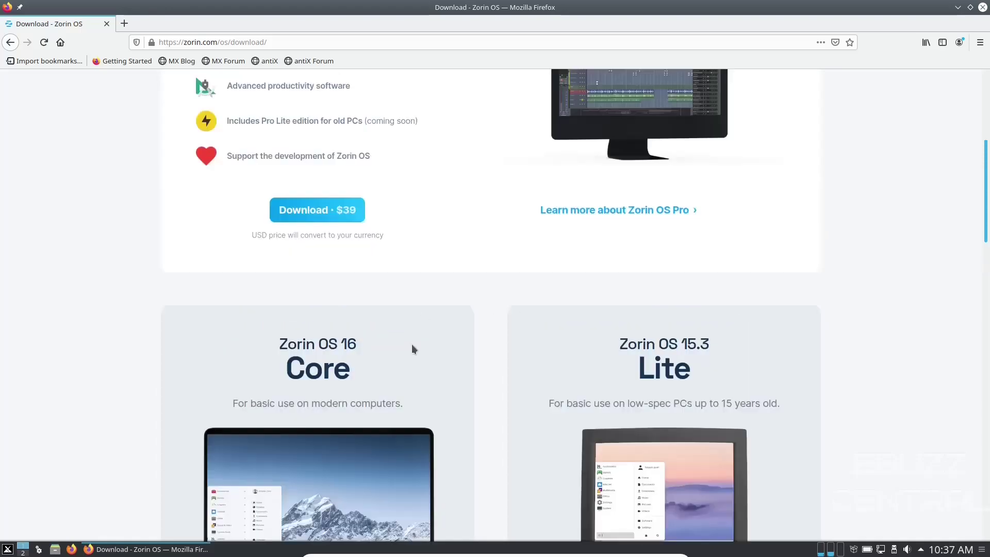
{"action": "scroll", "coordinate": [417, 343], "scroll_direction": "down", "scroll_amount": 2}
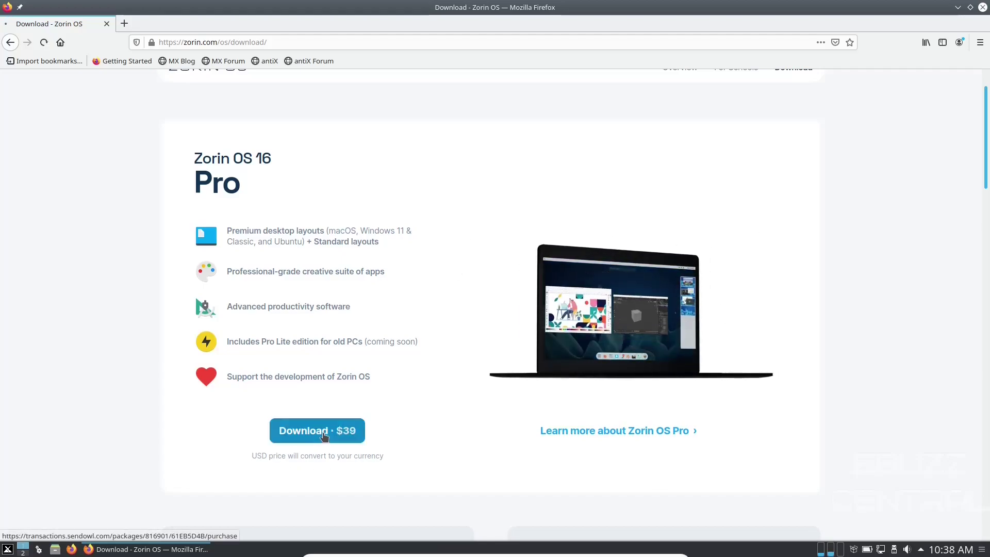
{"action": "left_click", "coordinate": [342, 428]}
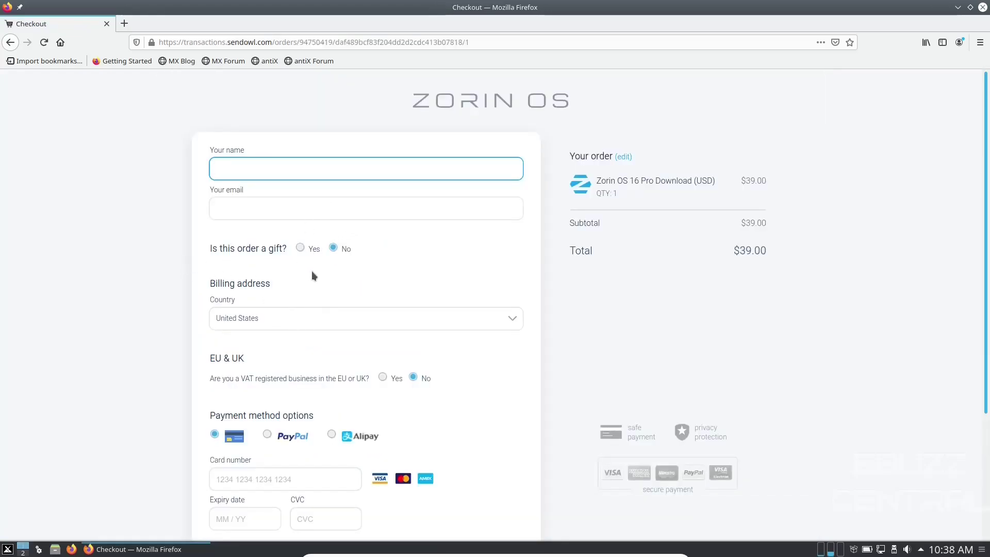
{"action": "scroll", "coordinate": [278, 292], "scroll_direction": "down", "scroll_amount": 2}
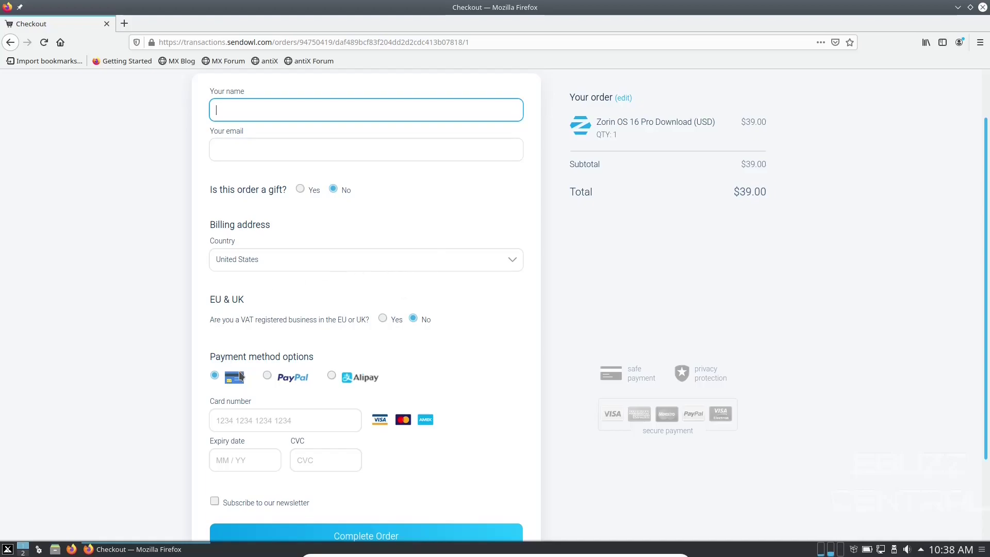
{"action": "scroll", "coordinate": [261, 376], "scroll_direction": "down", "scroll_amount": 2}
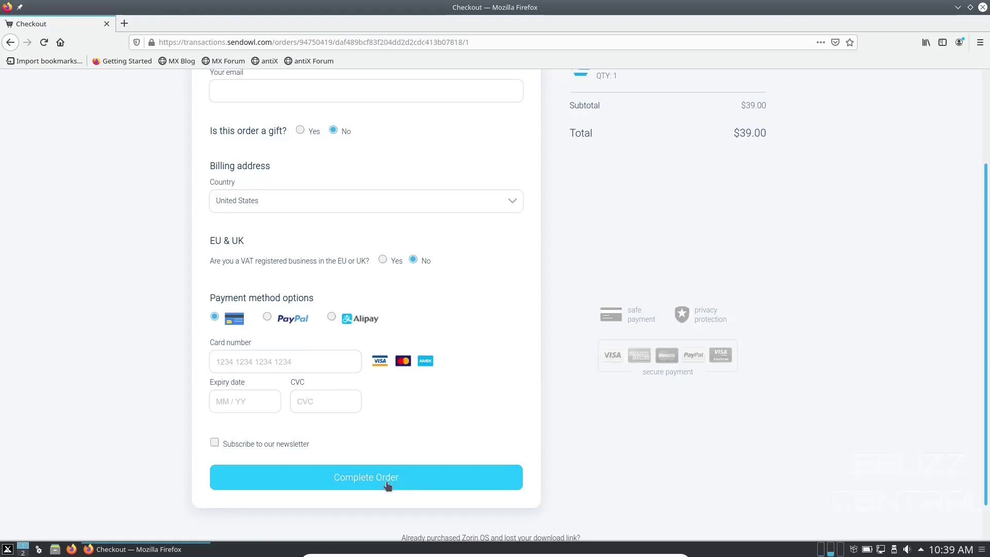
{"action": "key", "text": "Tab"}
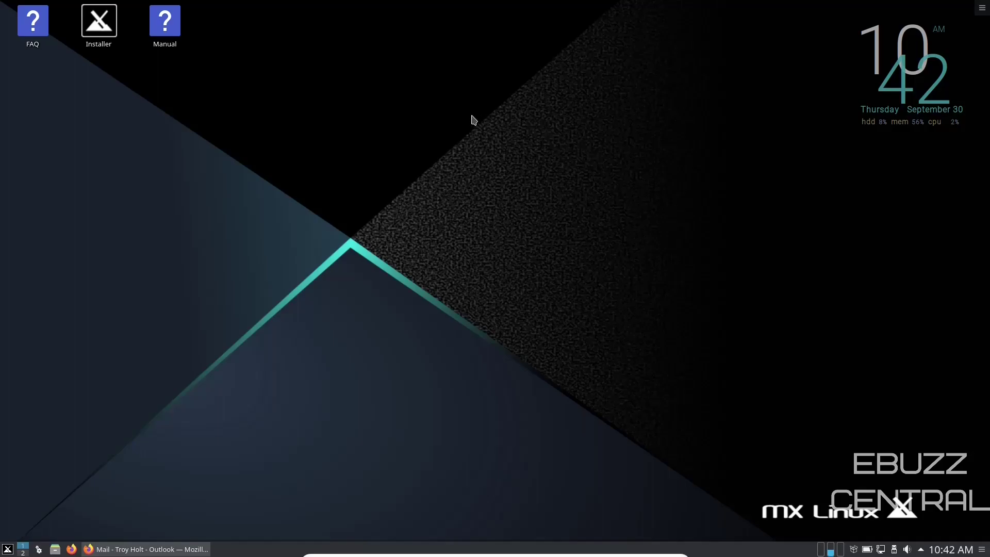
Step: Find MX Live USB Maker with a 'usb' search and launch it using the administrator password
{"action": "left_click", "coordinate": [7, 550]}
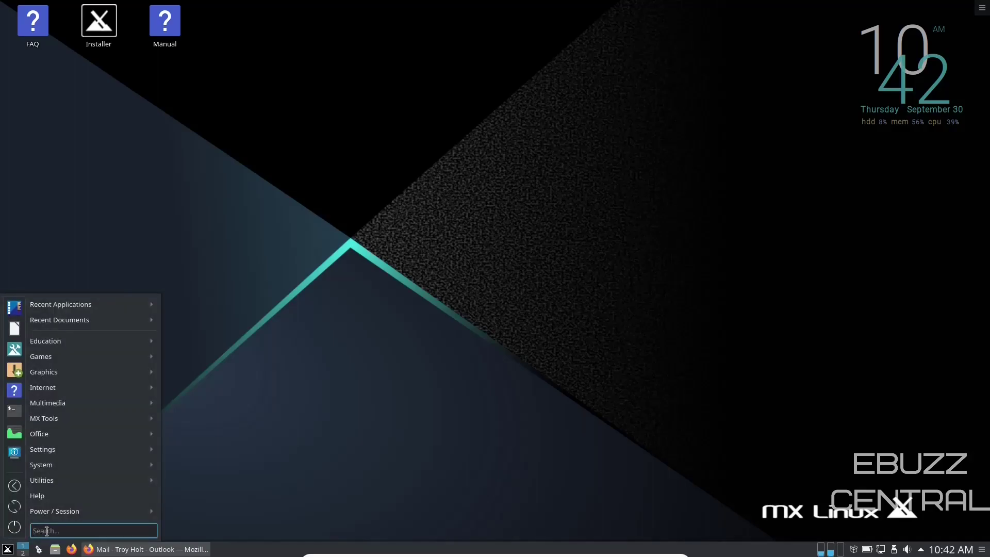
{"action": "type", "text": "usb"}
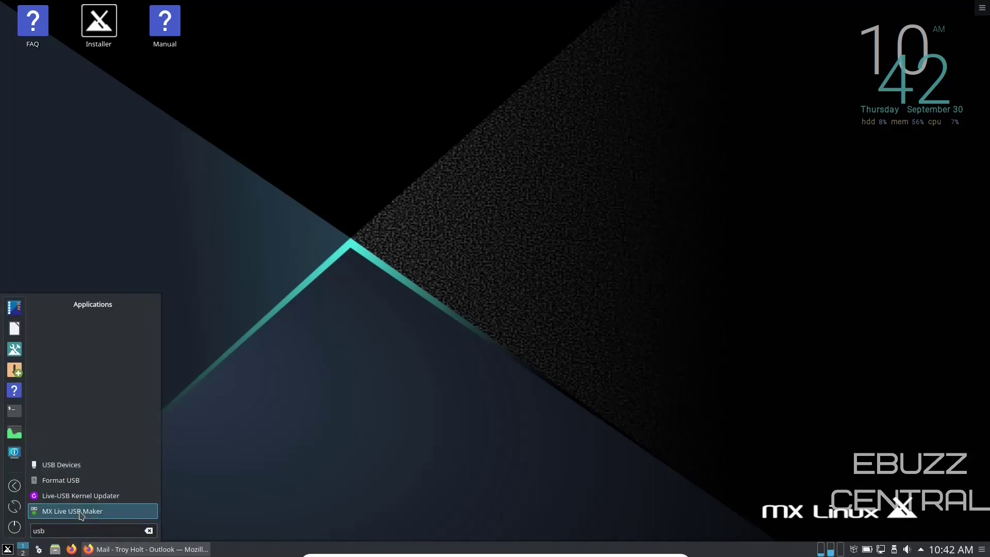
{"action": "left_click", "coordinate": [81, 512]}
{"action": "type", "text": "*****"}
{"action": "key", "text": "Return"}
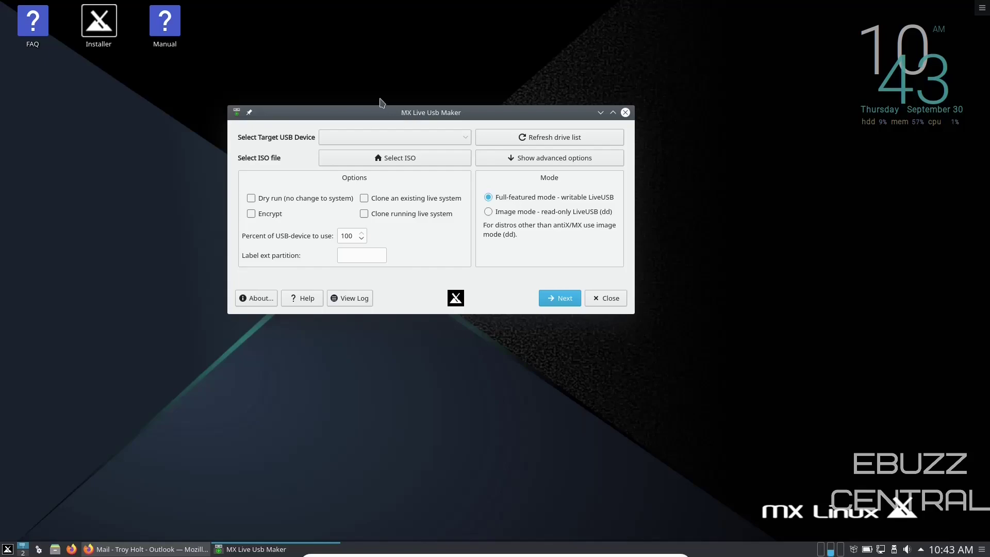
Step: Check the target USB device list and browse Downloads for an ISO, then cancel without choosing one
{"action": "left_click", "coordinate": [445, 137]}
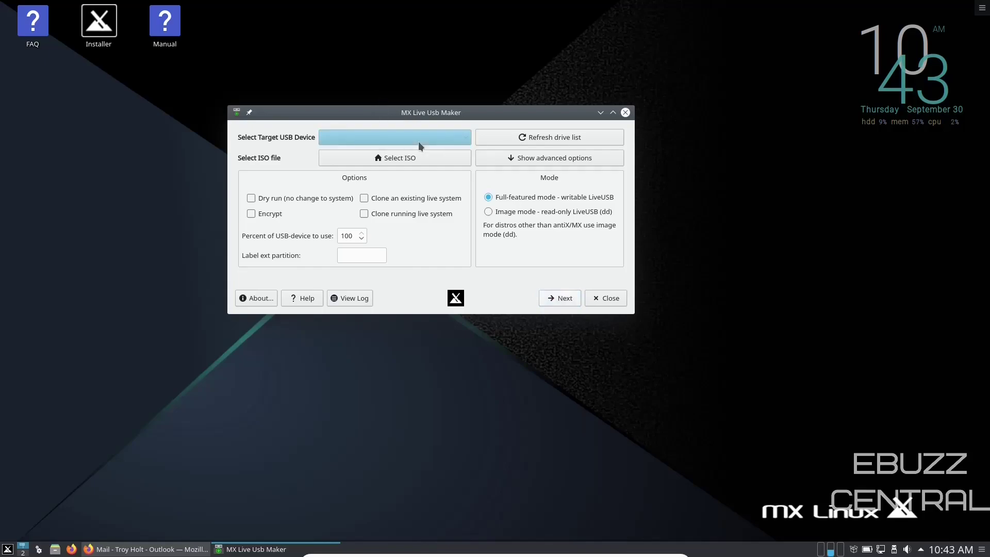
{"action": "left_click", "coordinate": [394, 158]}
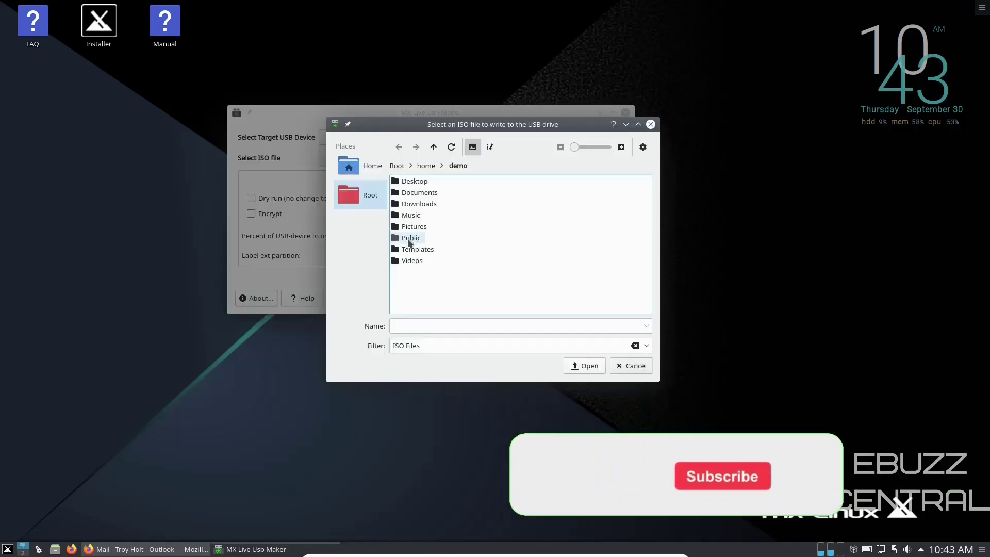
{"action": "double_click", "coordinate": [419, 205]}
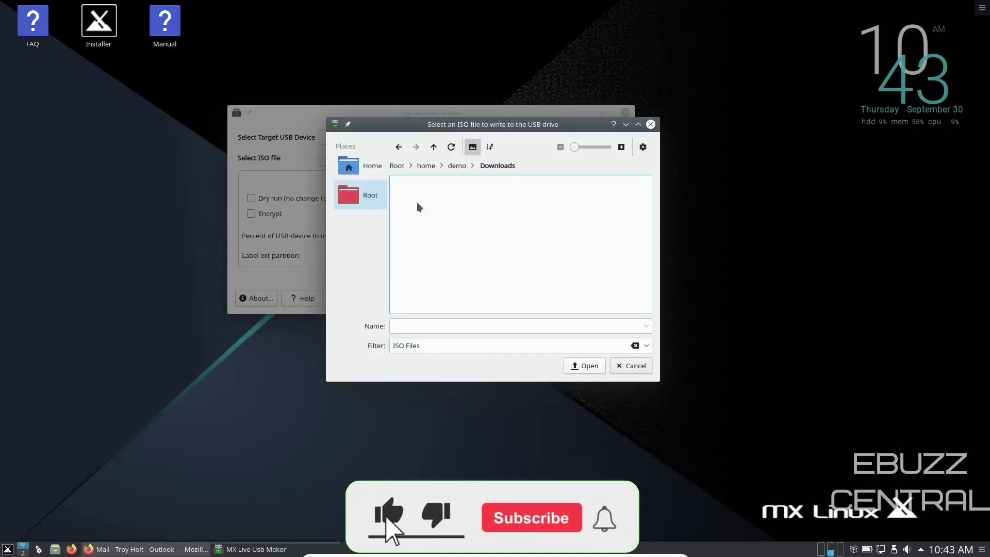
{"action": "left_click", "coordinate": [650, 124]}
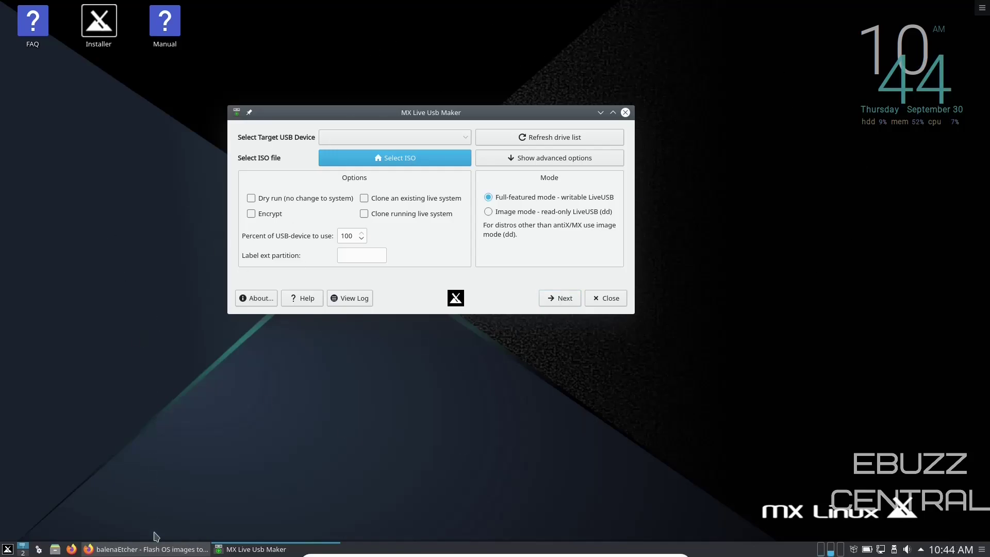
Step: Bring Firefox forward and close its balenaEtcher tab, leaving the Zorin OS checkout page
{"action": "left_click", "coordinate": [147, 549]}
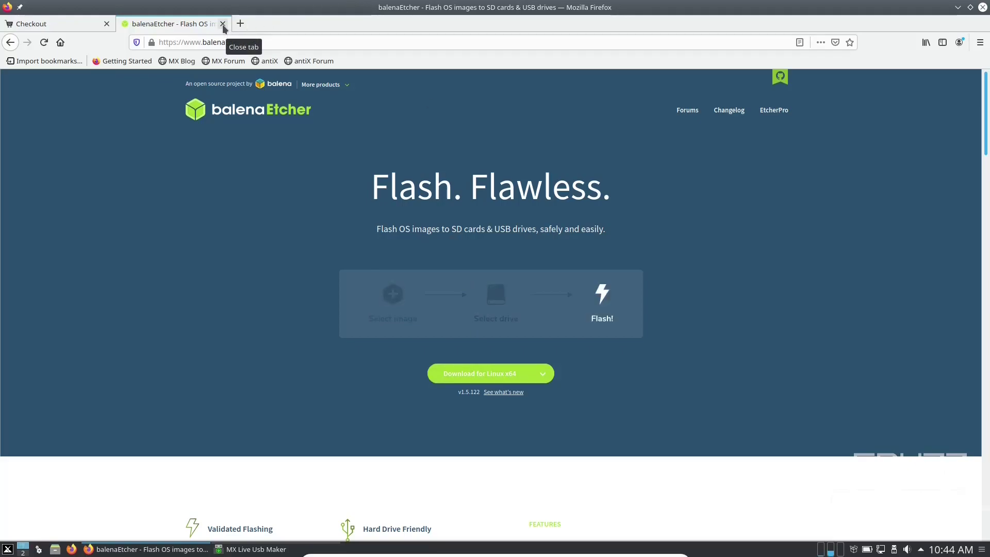
{"action": "left_click", "coordinate": [222, 23]}
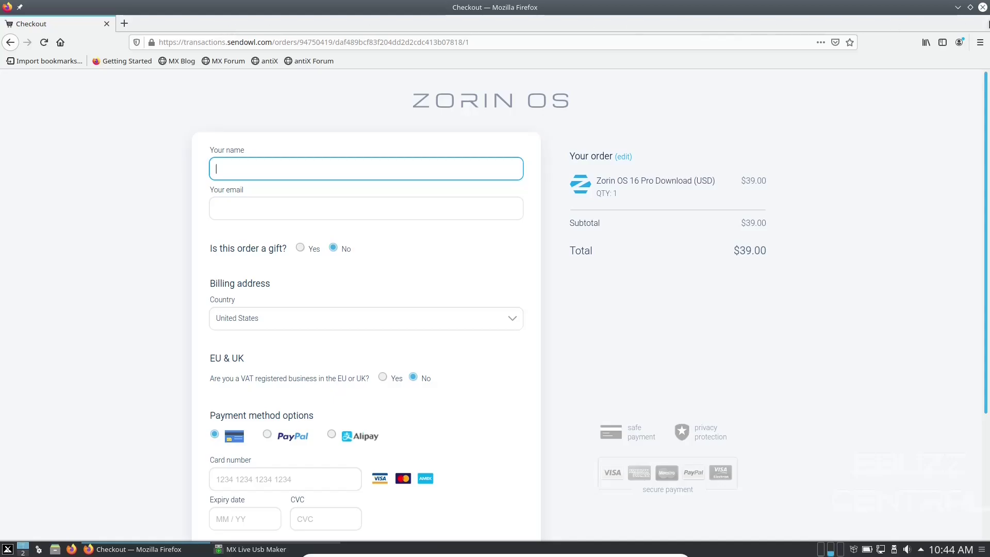
Step: Close Firefox and MX Live USB Maker, then relaunch Firefox and select its address bar
{"action": "left_click", "coordinate": [983, 8]}
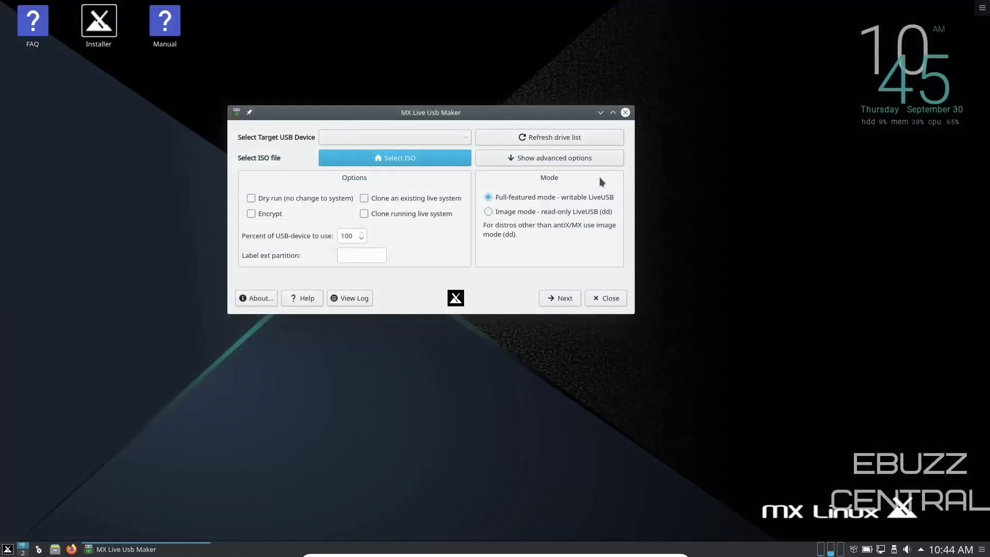
{"action": "left_click", "coordinate": [624, 114]}
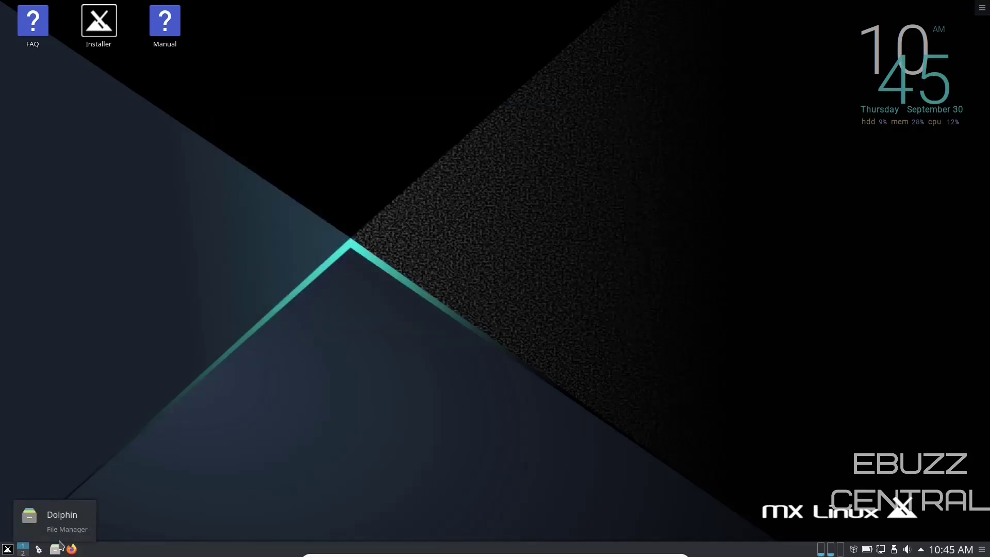
{"action": "left_click", "coordinate": [71, 549]}
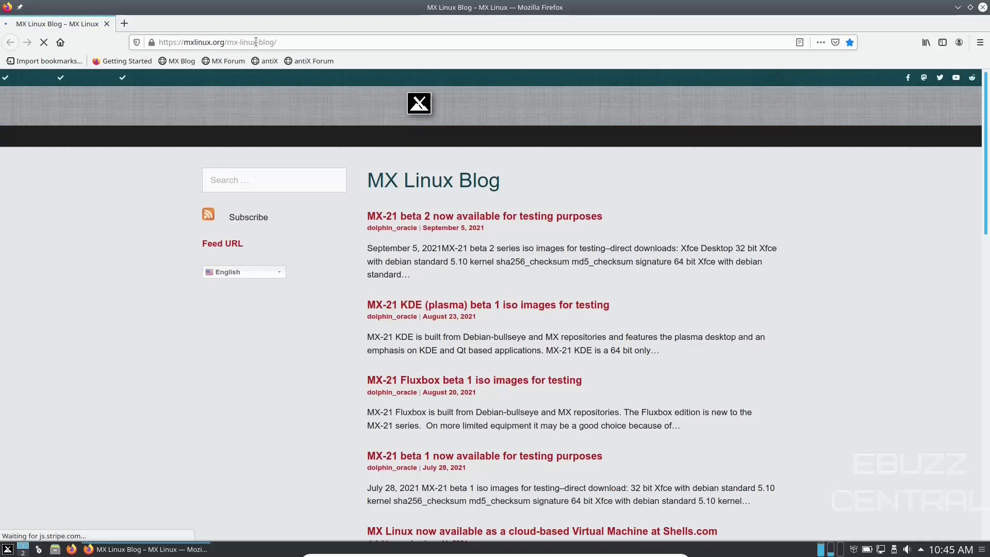
{"action": "left_click", "coordinate": [256, 42]}
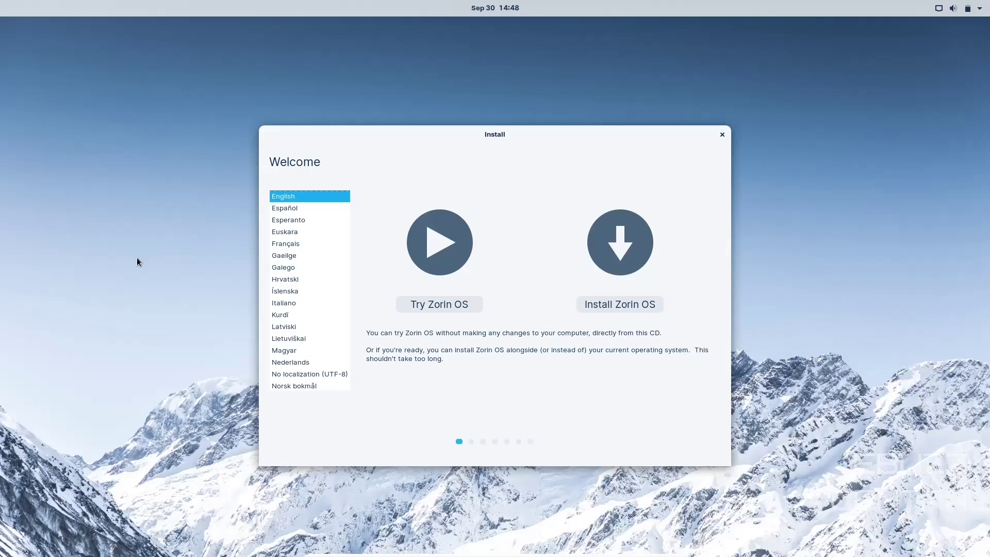
Step: Start installing Zorin OS and continue with the English (US) keyboard layout
{"action": "left_click", "coordinate": [609, 305]}
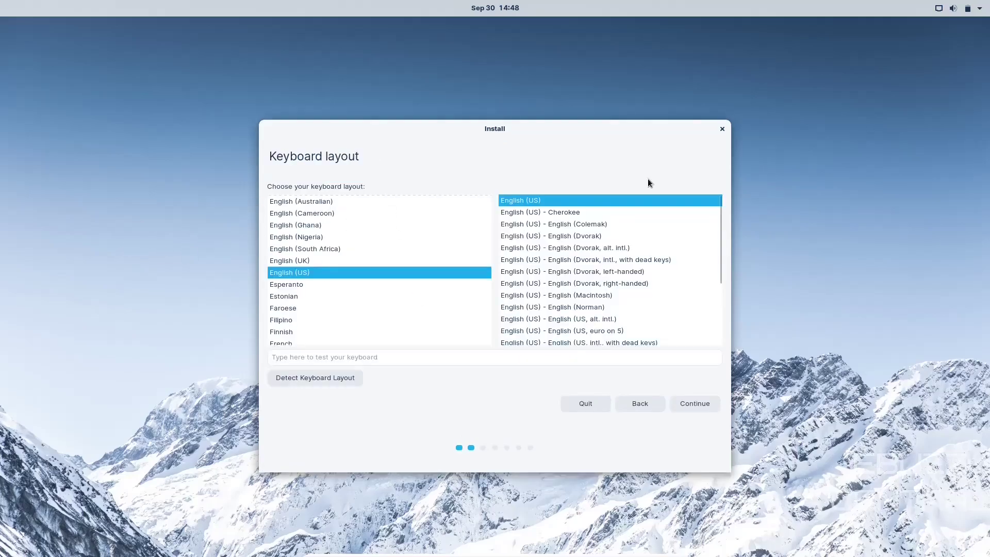
{"action": "left_click", "coordinate": [687, 404]}
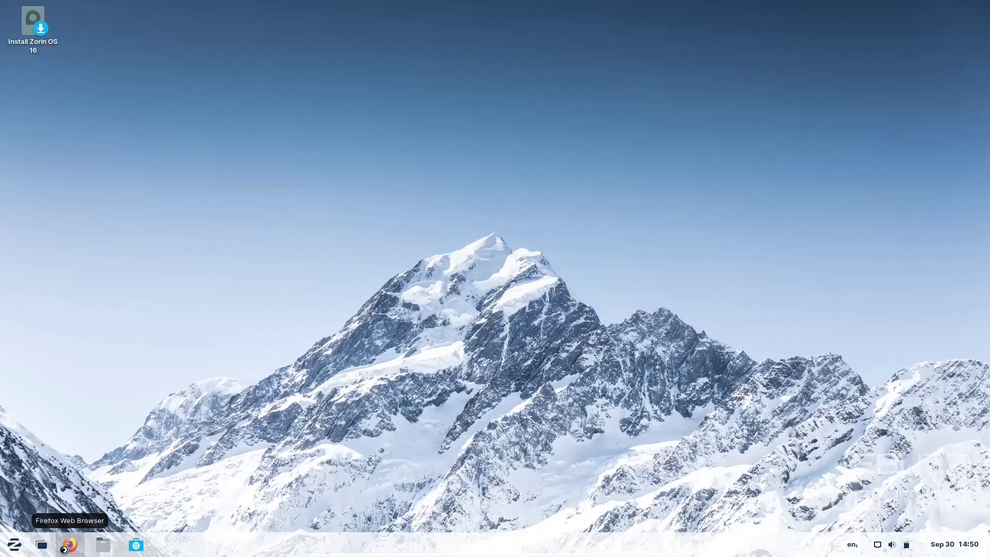
Step: Launch Firefox maximized and try the start page search options Wikipedia, YouTube and Twitter before returning to Google
{"action": "left_click", "coordinate": [70, 545]}
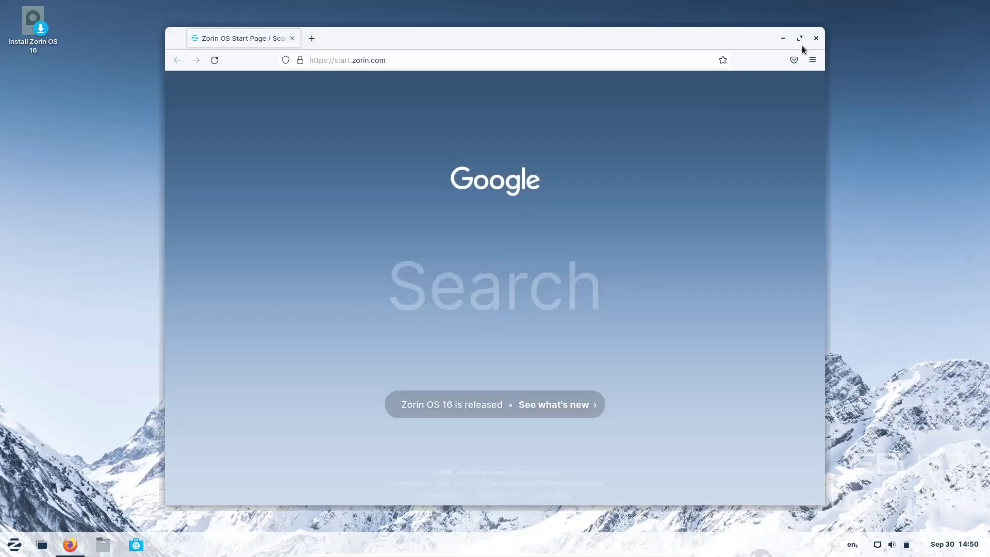
{"action": "left_click", "coordinate": [800, 39]}
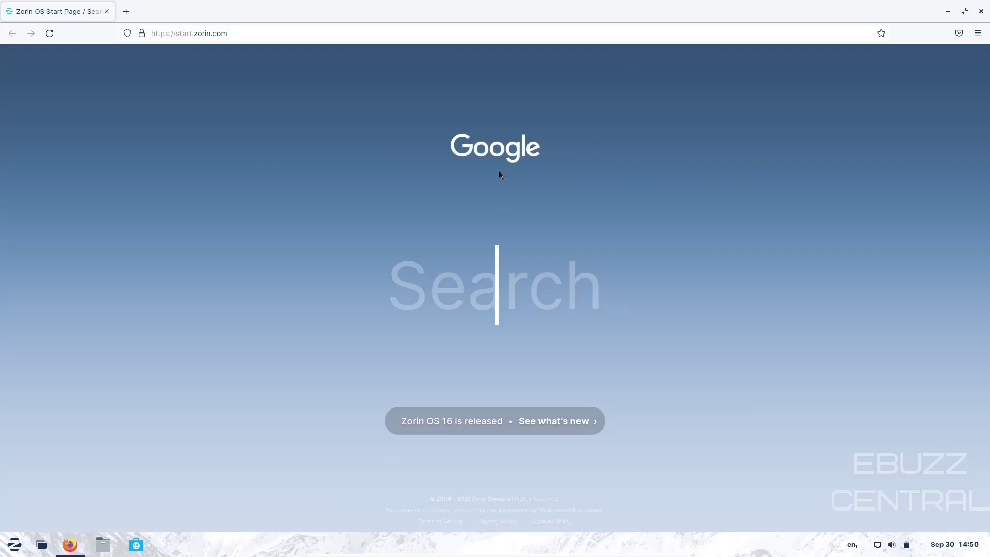
{"action": "mouse_move", "coordinate": [477, 156]}
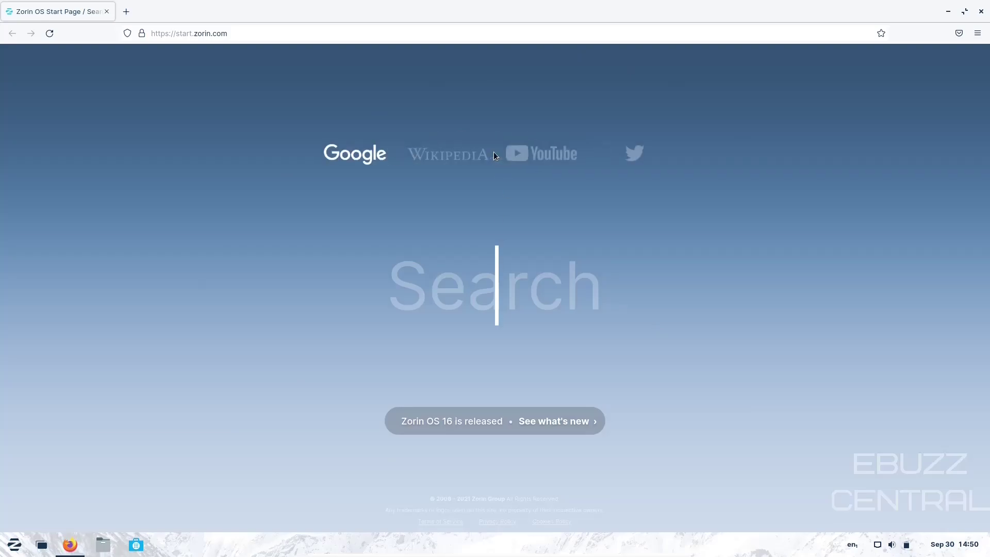
{"action": "left_click", "coordinate": [458, 161]}
{"action": "left_click", "coordinate": [529, 163]}
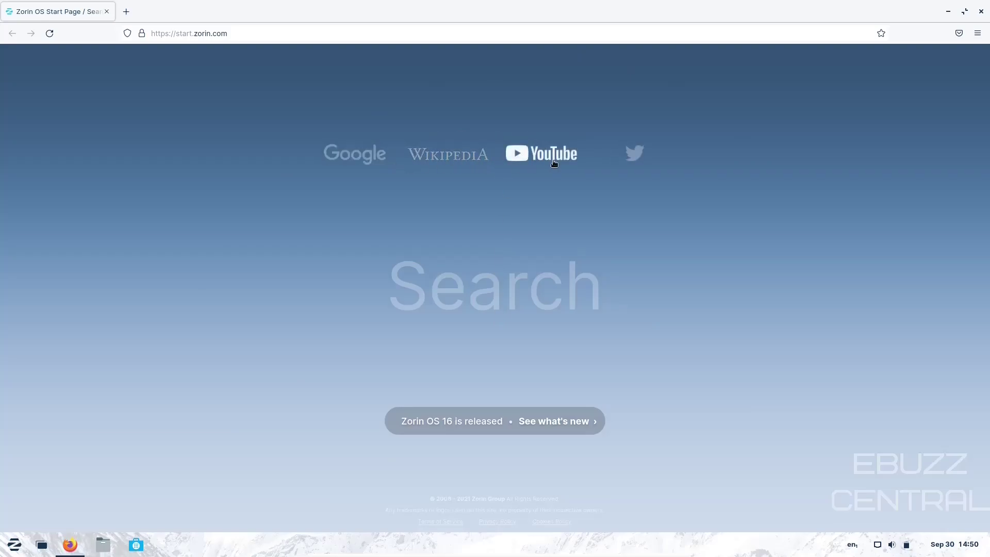
{"action": "left_click", "coordinate": [630, 158]}
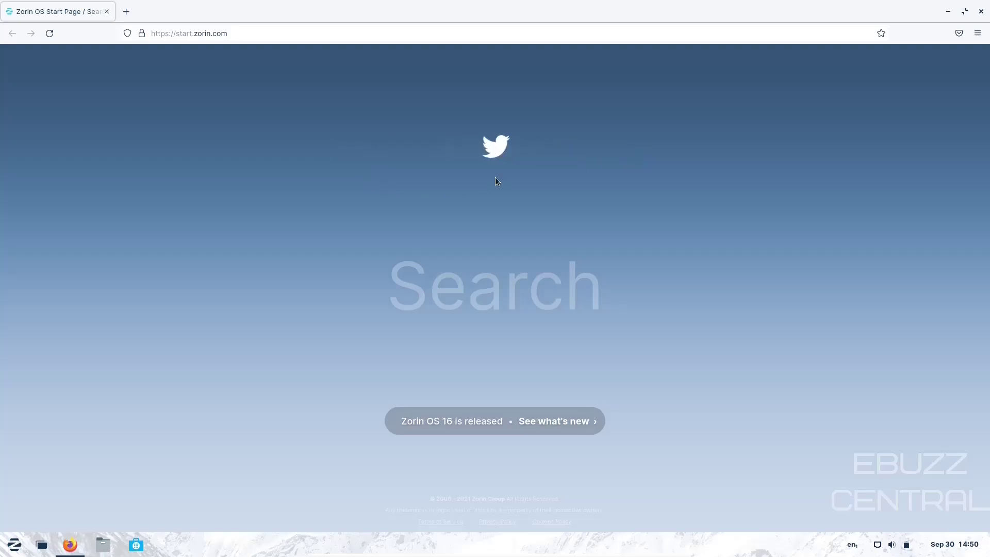
{"action": "mouse_move", "coordinate": [499, 152]}
{"action": "left_click", "coordinate": [367, 158]}
Step: Choose DuckDuckGo as the default search engine in Settings > Search, then close the Settings tab
{"action": "left_click", "coordinate": [977, 33]}
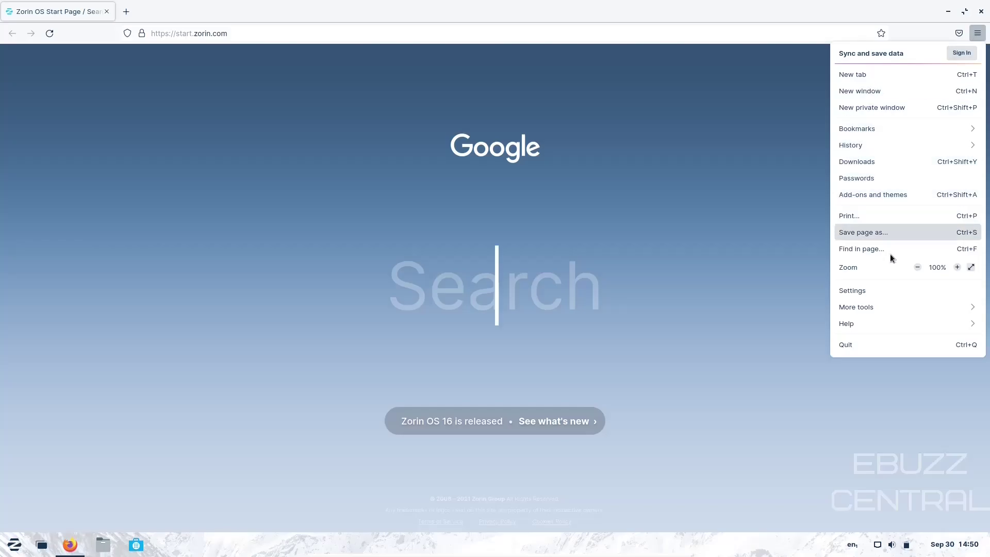
{"action": "left_click", "coordinate": [870, 289]}
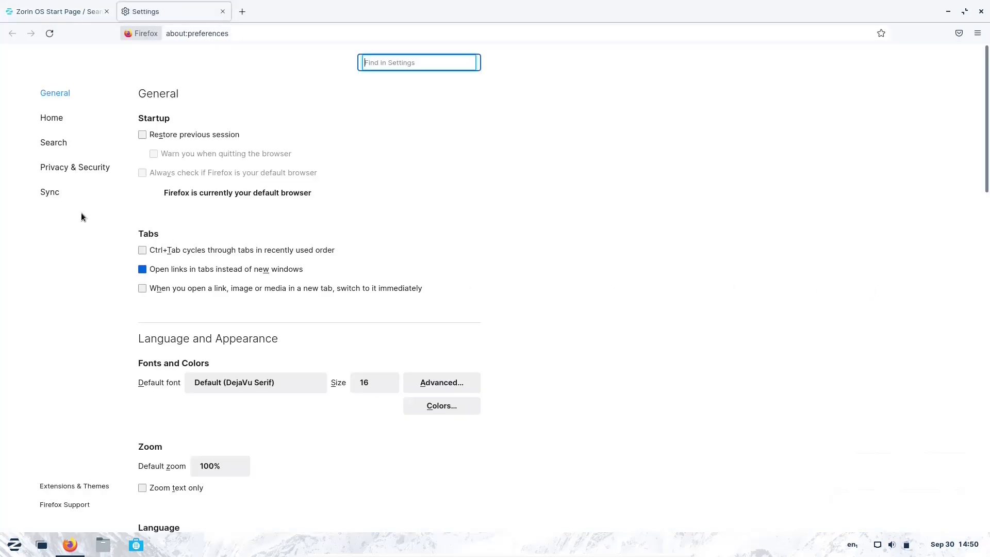
{"action": "left_click", "coordinate": [64, 144]}
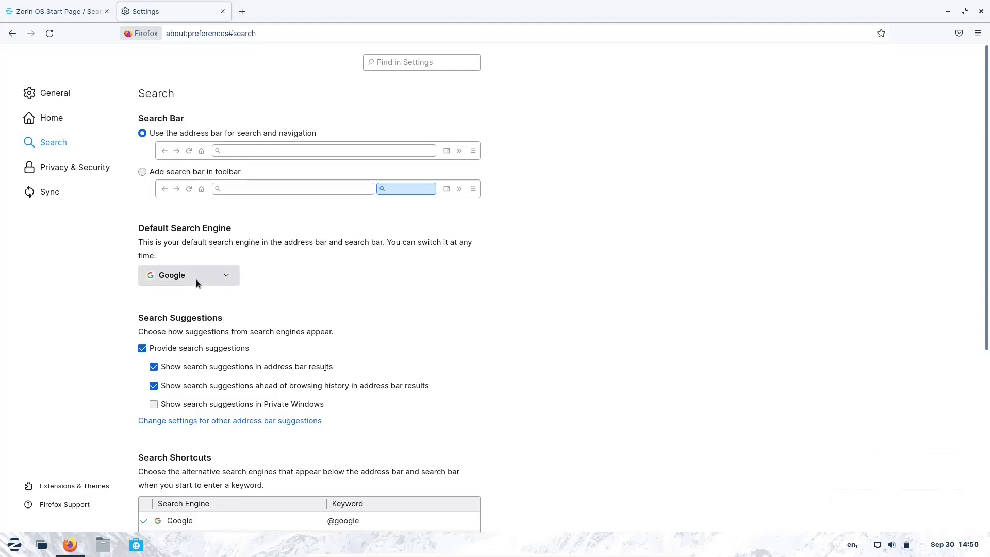
{"action": "left_click", "coordinate": [224, 275]}
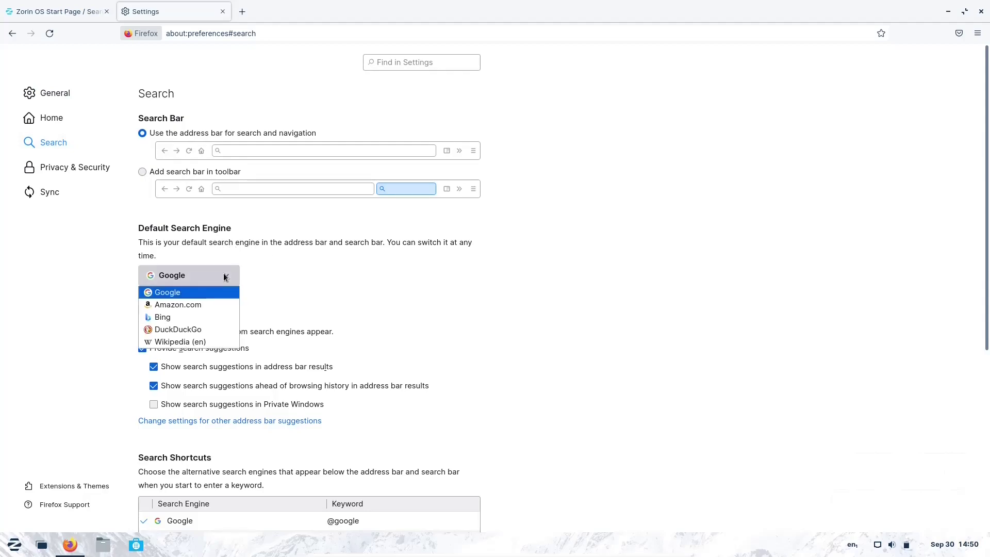
{"action": "left_click", "coordinate": [180, 330]}
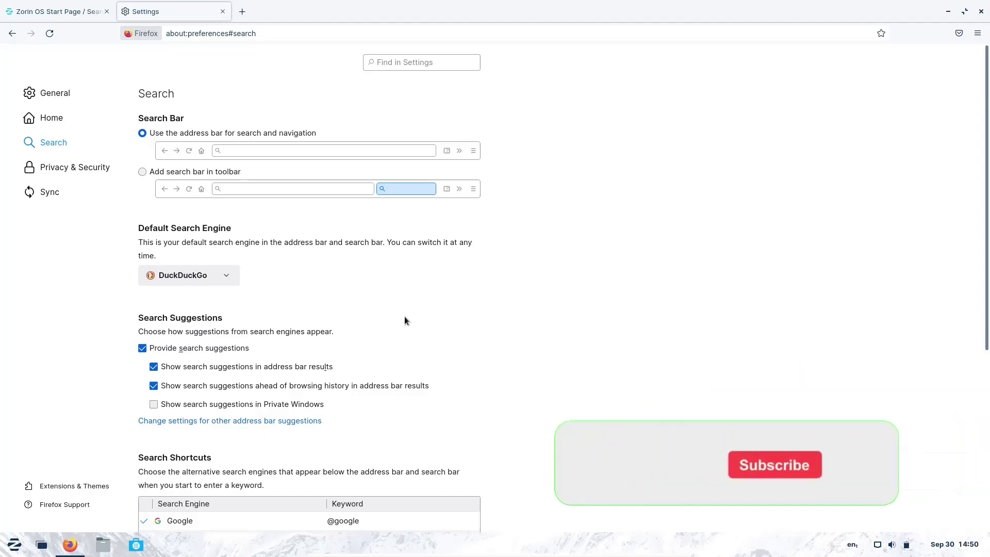
{"action": "scroll", "coordinate": [408, 319], "scroll_direction": "down", "scroll_amount": 5}
{"action": "scroll", "coordinate": [406, 320], "scroll_direction": "up", "scroll_amount": 5}
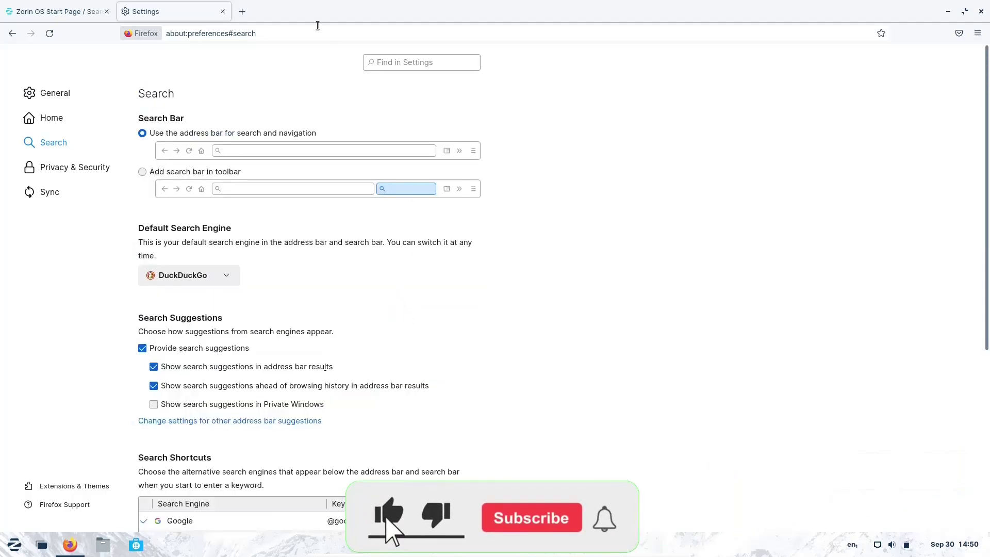
{"action": "left_click", "coordinate": [223, 11]}
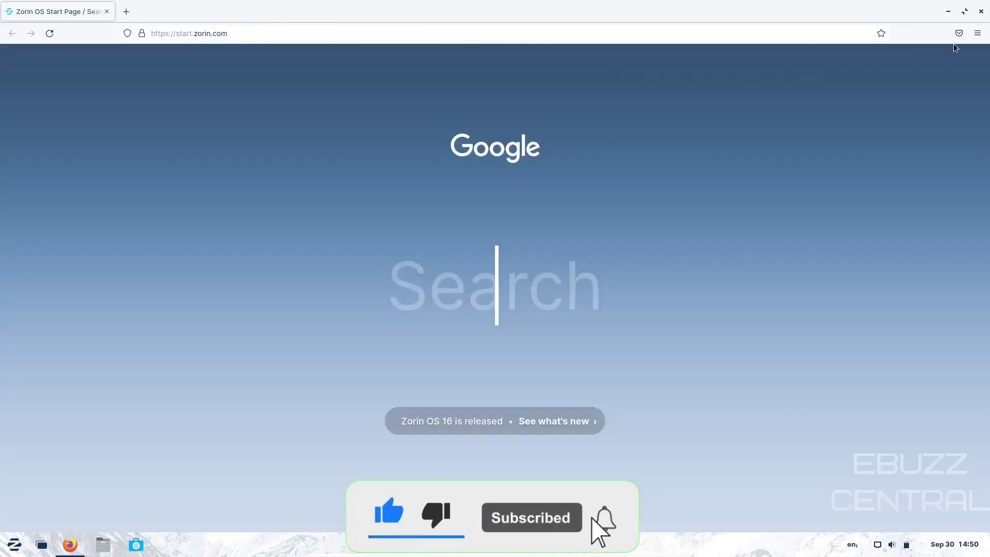
Step: Restart Firefox, search 'ebuzz central' from the start page, and open the main menu for Settings
{"action": "left_click", "coordinate": [981, 11]}
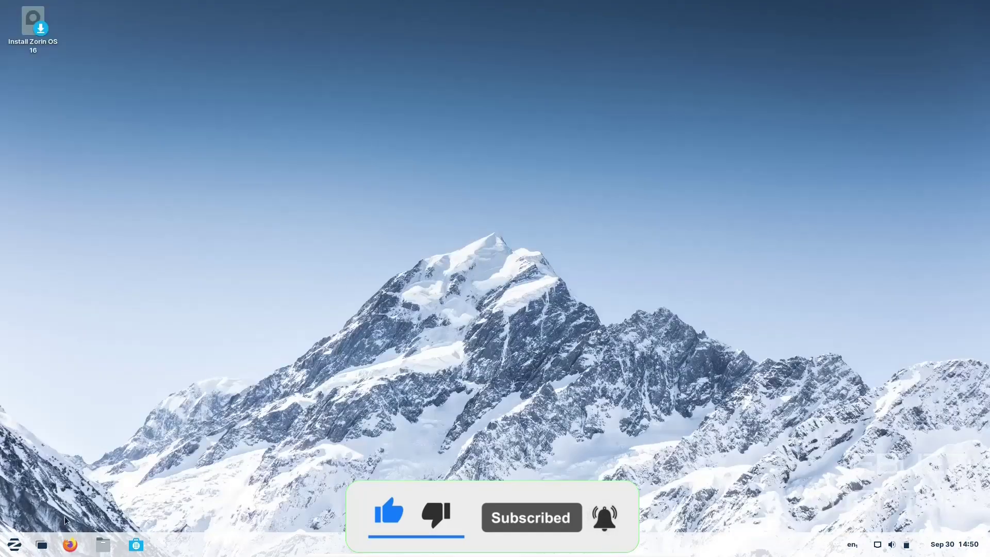
{"action": "left_click", "coordinate": [70, 544]}
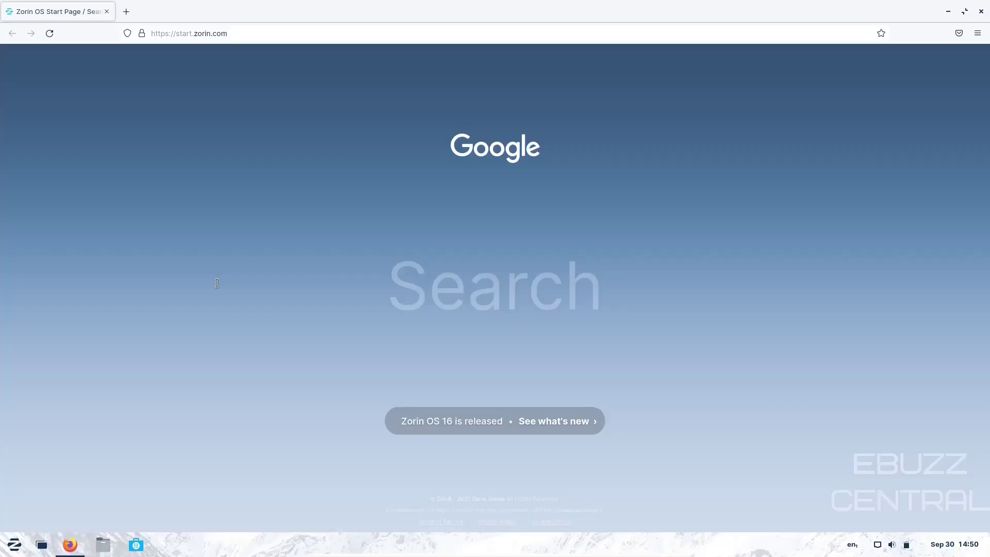
{"action": "mouse_move", "coordinate": [470, 153]}
{"action": "type", "text": "ebuzz central"}
{"action": "key", "text": "Return"}
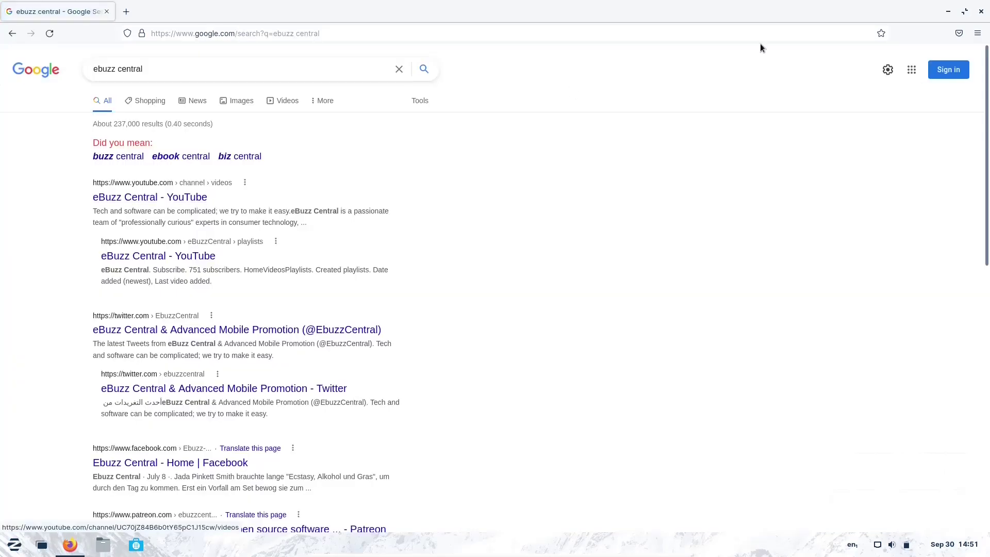
{"action": "left_click", "coordinate": [978, 33]}
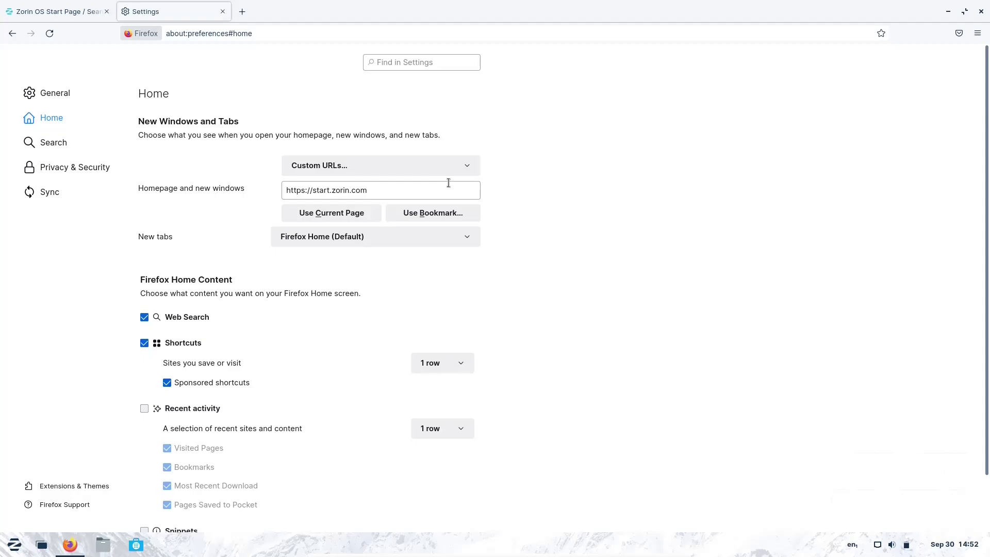
Step: Set 'Homepage and new windows' to Firefox Home (Default), close Settings, reload, and restart Firefox
{"action": "left_click", "coordinate": [464, 168]}
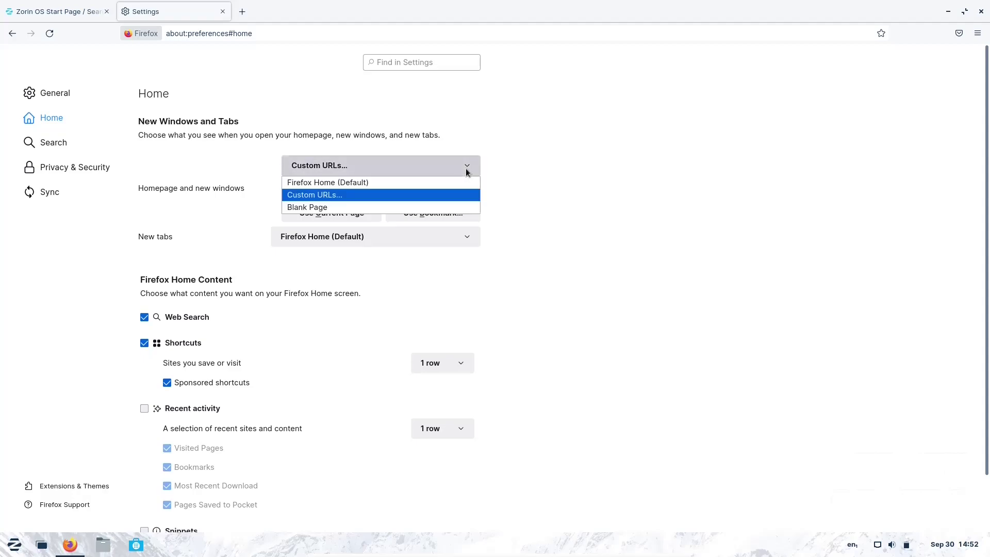
{"action": "left_click", "coordinate": [411, 183]}
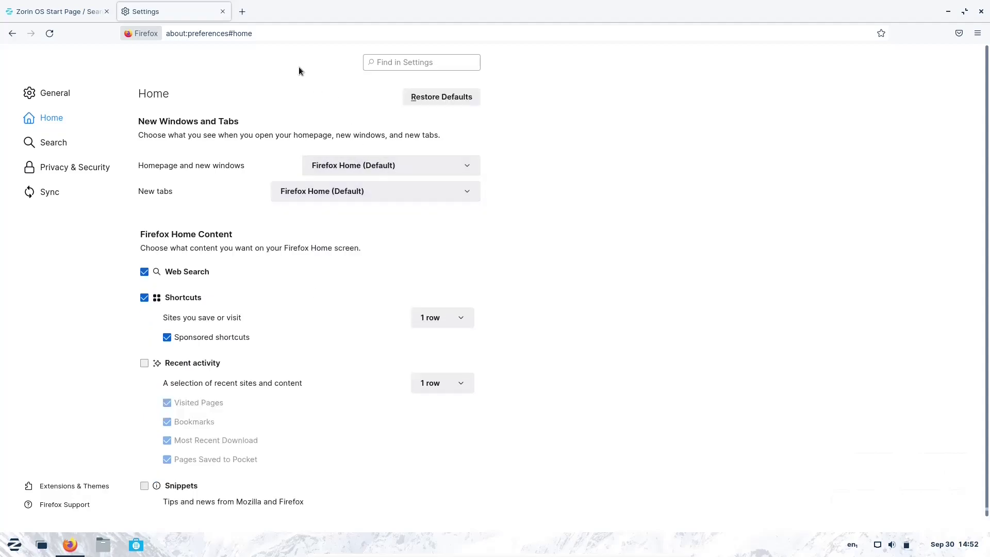
{"action": "left_click", "coordinate": [223, 11]}
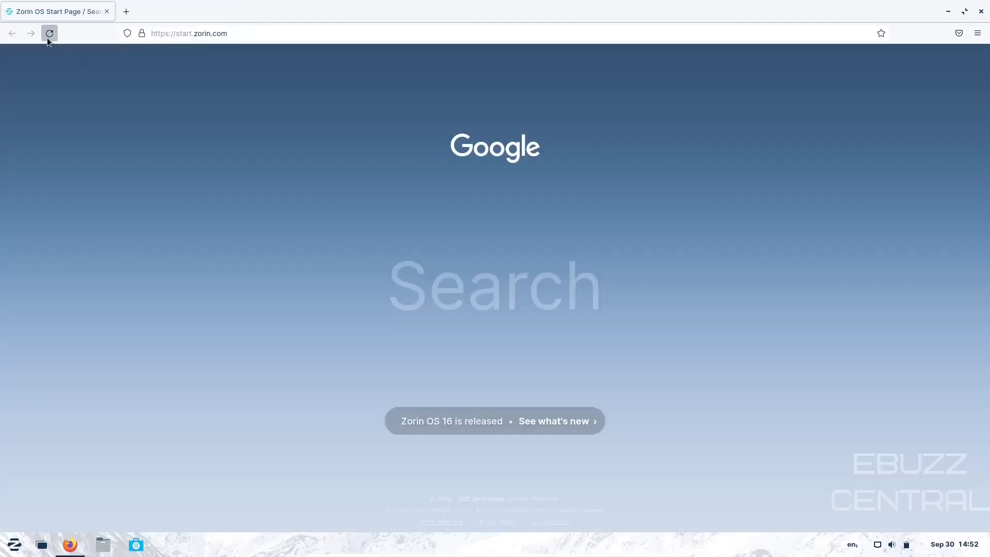
{"action": "left_click", "coordinate": [48, 37]}
{"action": "left_click", "coordinate": [981, 11]}
{"action": "left_click", "coordinate": [70, 545]}
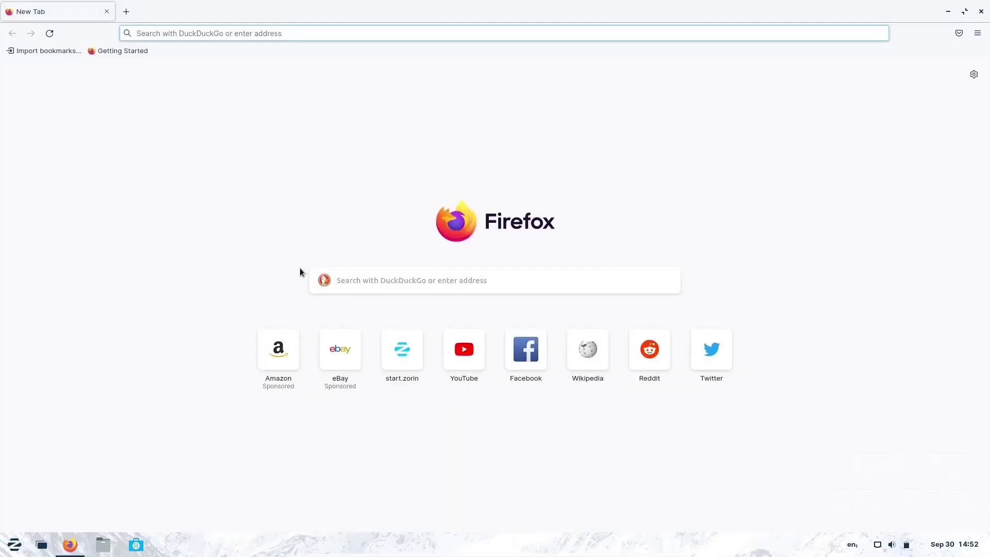
Step: Search 'zorin os', open the zorin.com result, and go to the Zorin OS download page
{"action": "left_click", "coordinate": [196, 33]}
{"action": "type", "text": "zorin os"}
{"action": "key", "text": "Return"}
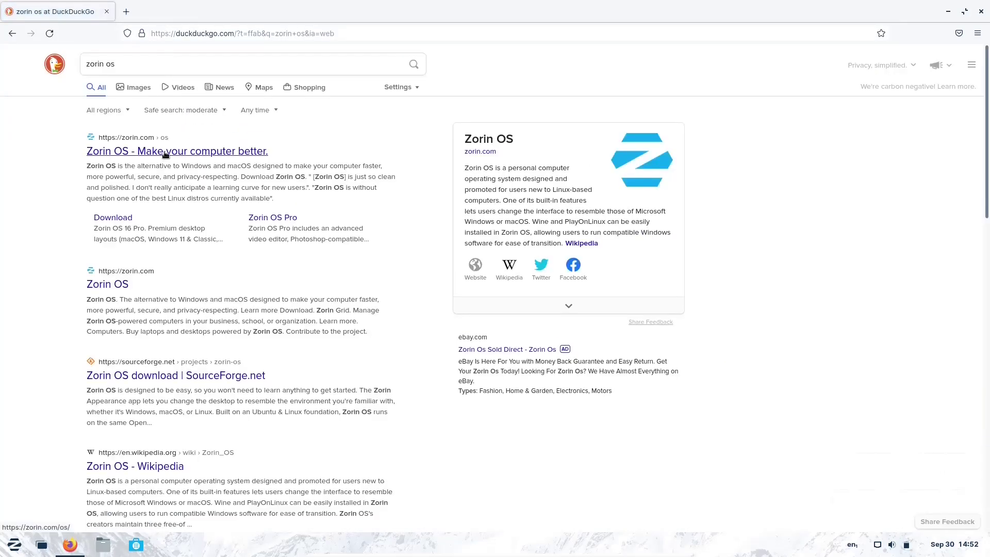
{"action": "left_click", "coordinate": [167, 151]}
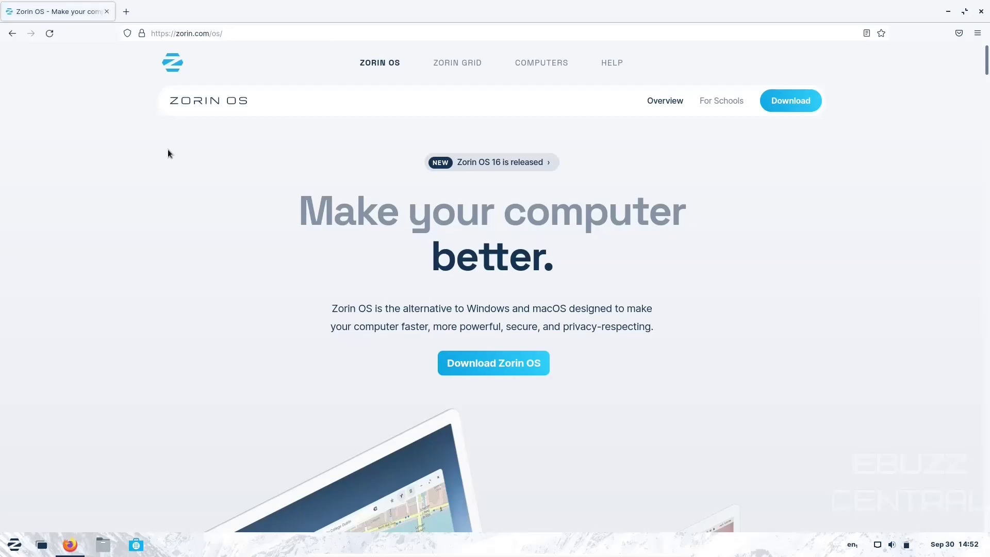
{"action": "left_click", "coordinate": [786, 103]}
{"action": "scroll", "coordinate": [481, 251], "scroll_direction": "down", "scroll_amount": 3}
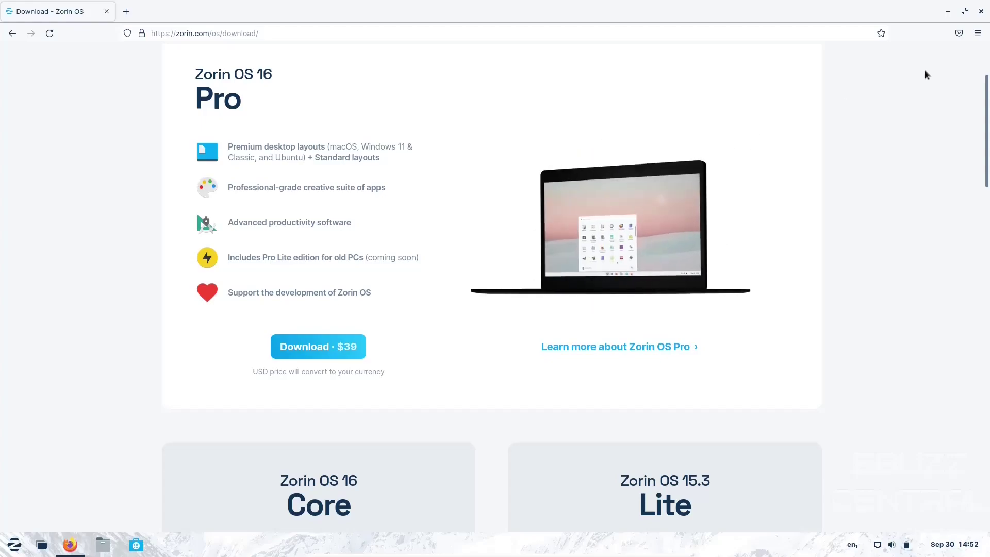
Step: Minimize Firefox and open Zorin OS Settings on the Background page
{"action": "left_click", "coordinate": [948, 11]}
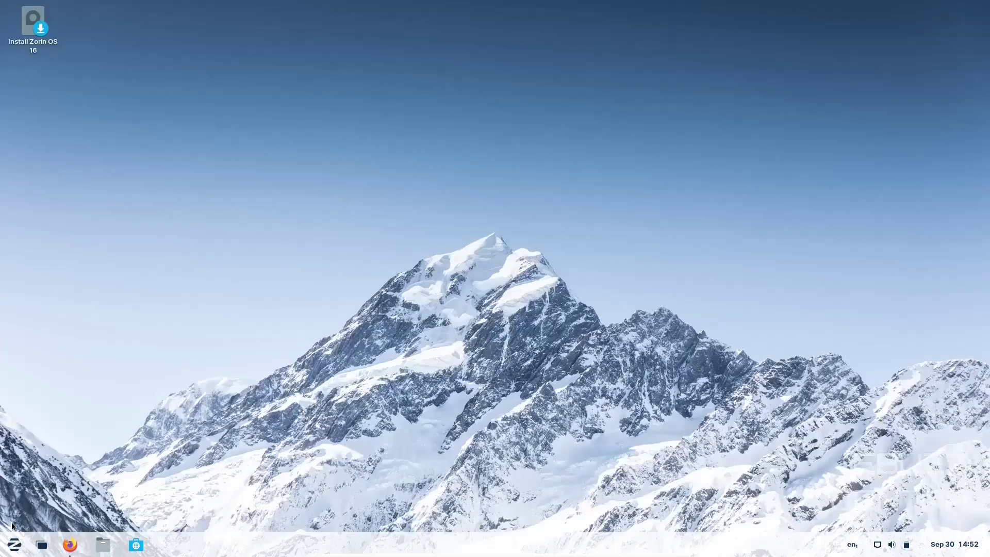
{"action": "left_click", "coordinate": [14, 545]}
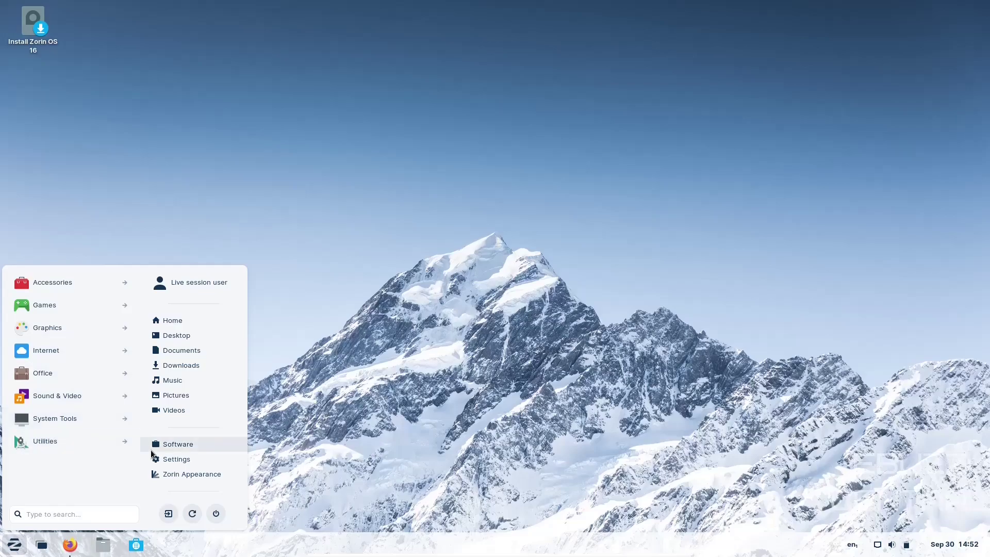
{"action": "left_click", "coordinate": [174, 459]}
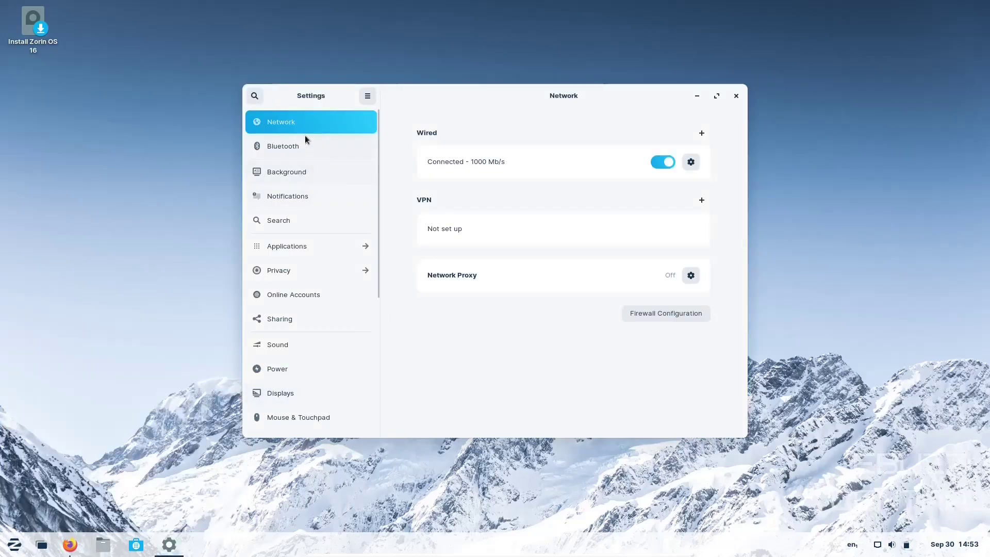
{"action": "left_click", "coordinate": [286, 148]}
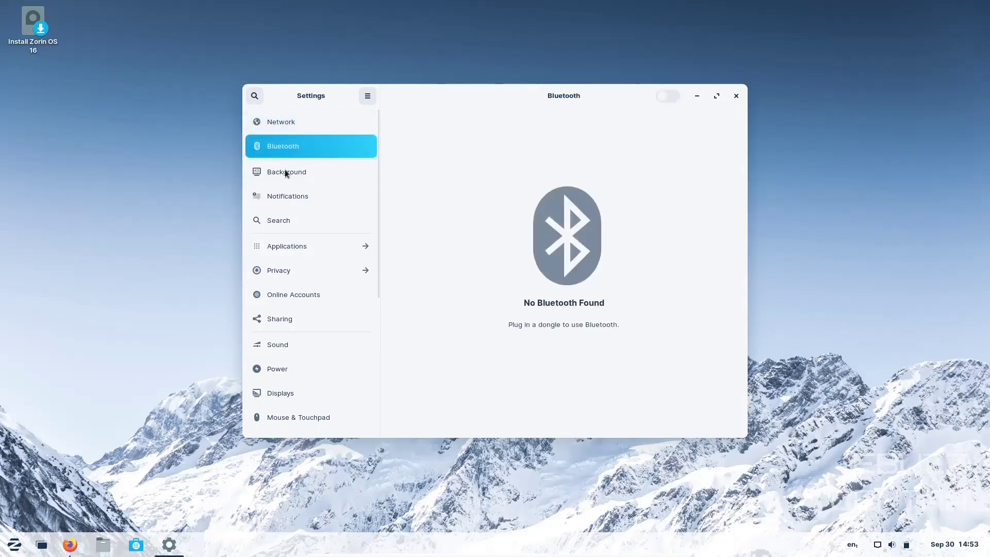
{"action": "left_click", "coordinate": [289, 172]}
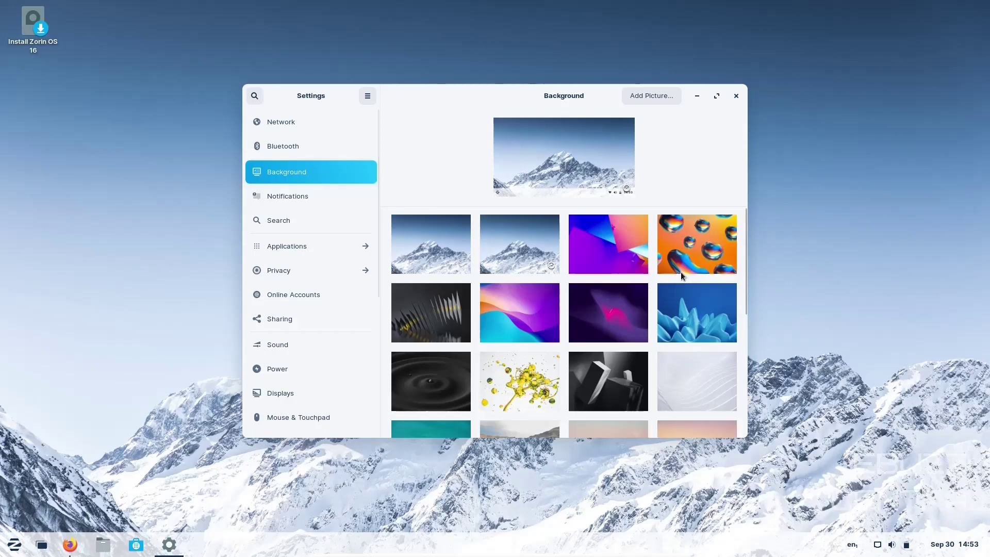
Step: Apply the dark purple-pink wallpaper, reposition and scroll the Settings window, then close it
{"action": "left_click", "coordinate": [621, 316]}
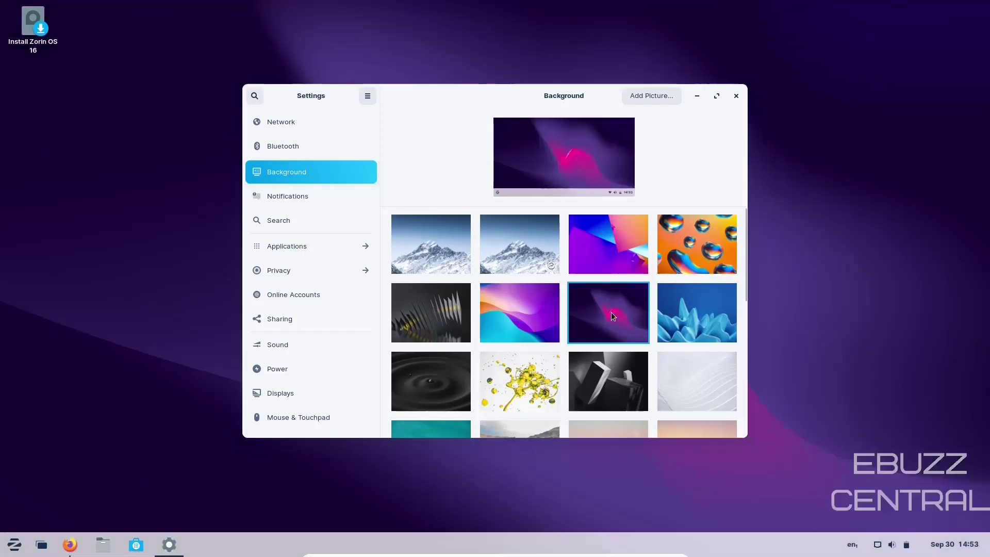
{"action": "left_click_drag", "start_coordinate": [460, 95], "coordinate": [425, 133]}
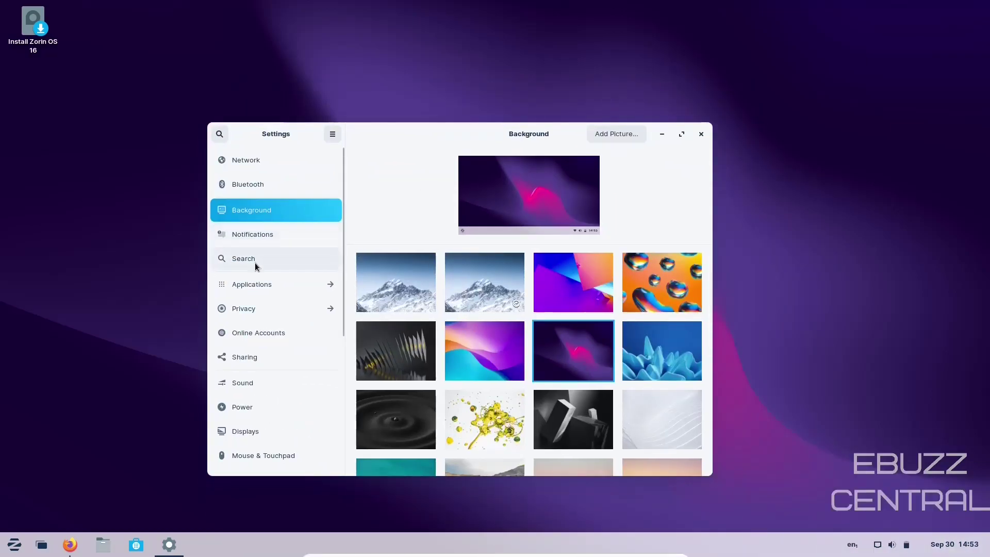
{"action": "scroll", "coordinate": [268, 405], "scroll_direction": "down", "scroll_amount": 4}
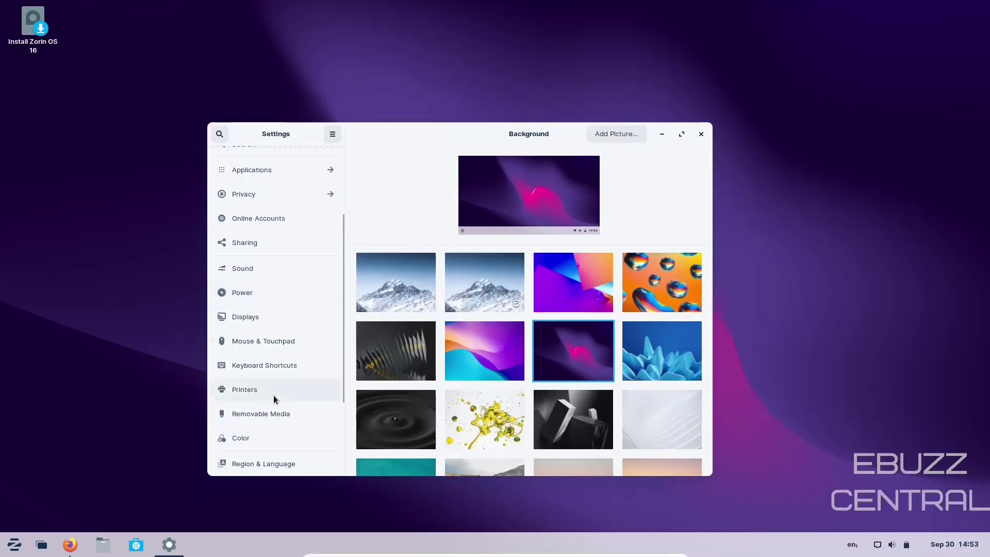
{"action": "scroll", "coordinate": [280, 395], "scroll_direction": "down", "scroll_amount": 4}
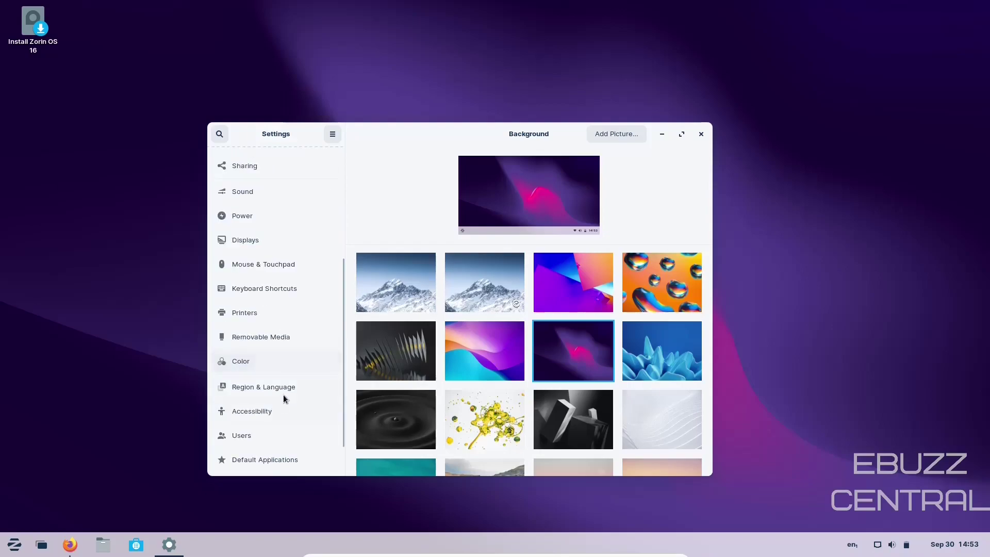
{"action": "scroll", "coordinate": [283, 396], "scroll_direction": "down", "scroll_amount": 1}
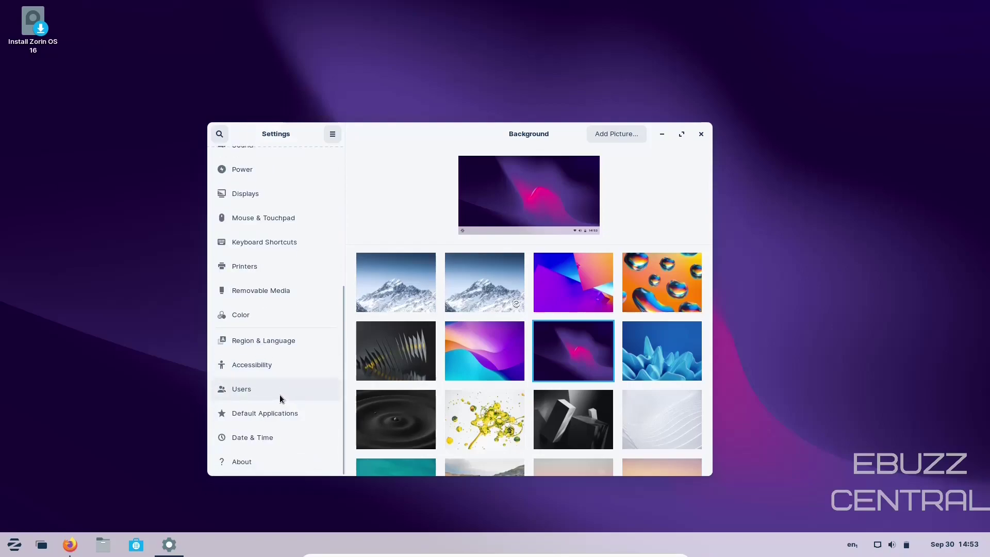
{"action": "left_click", "coordinate": [701, 135]}
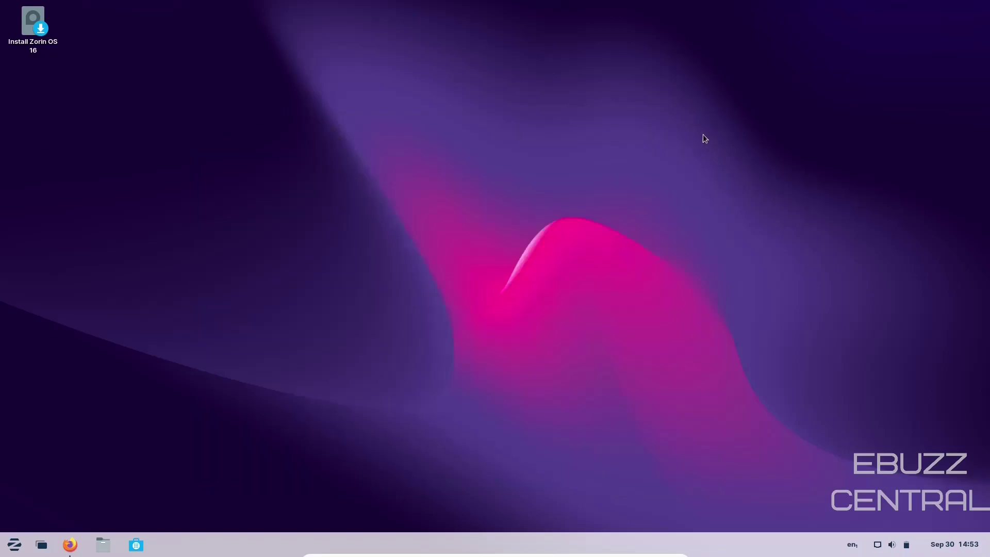
Step: Browse the app menu's Games category, then the Accessories applications
{"action": "left_click", "coordinate": [14, 546]}
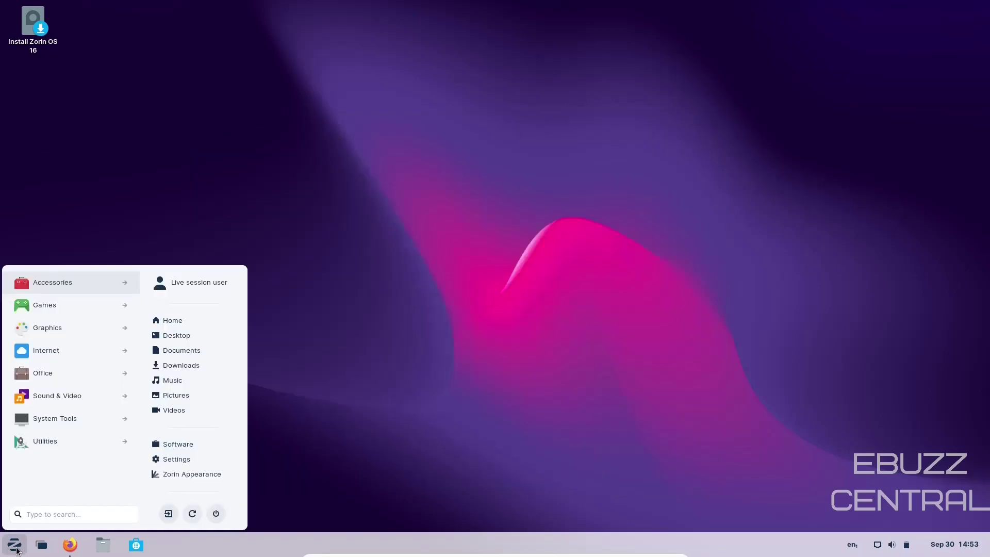
{"action": "left_click", "coordinate": [80, 306]}
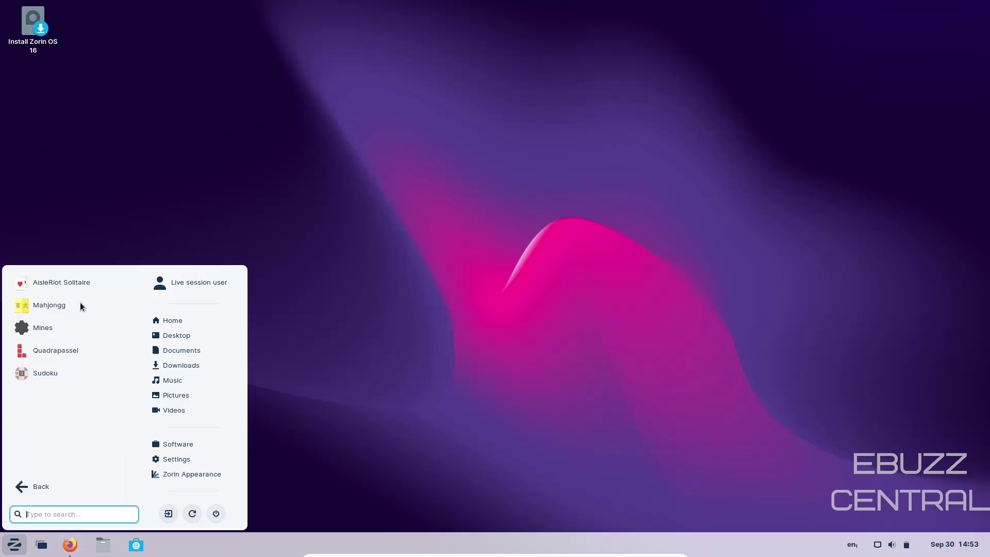
{"action": "left_click", "coordinate": [35, 487]}
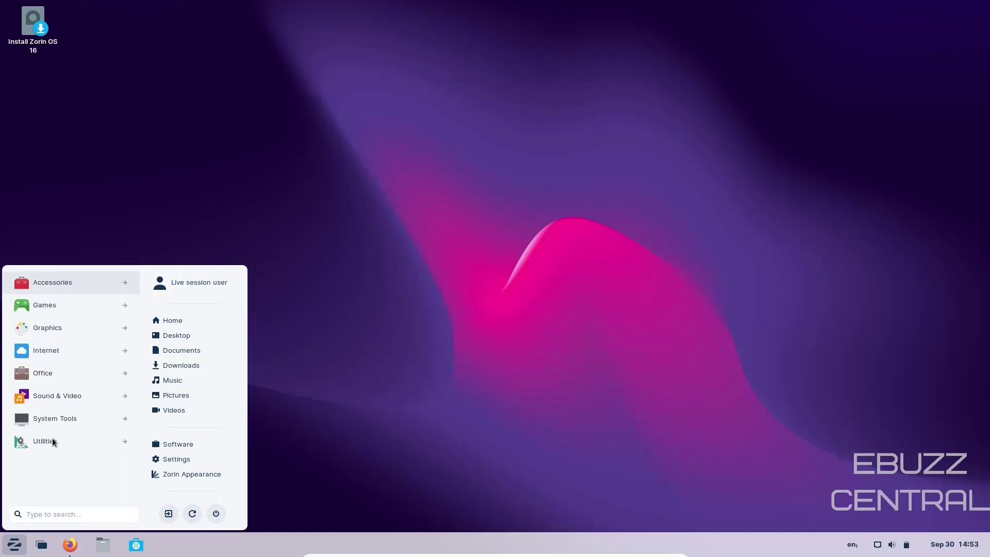
{"action": "left_click", "coordinate": [67, 279]}
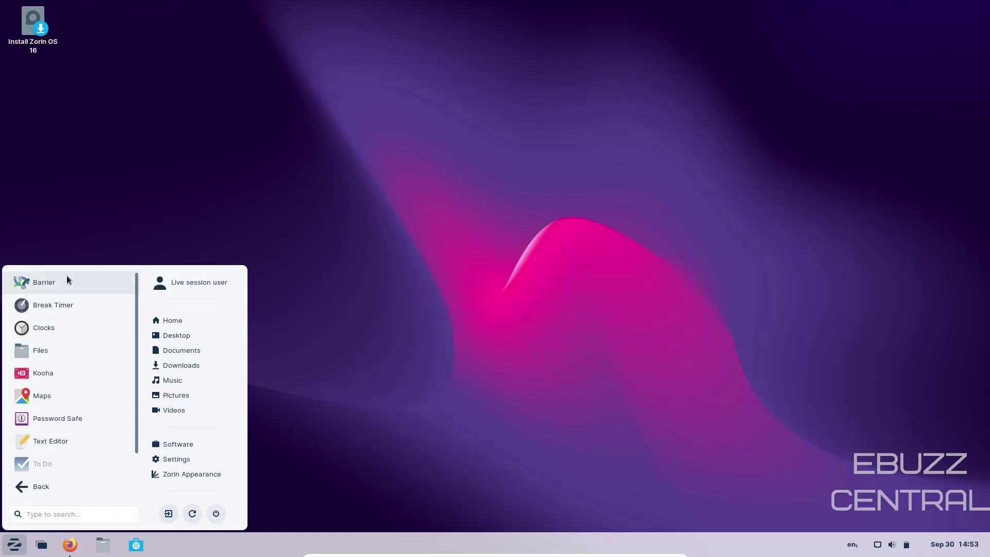
{"action": "scroll", "coordinate": [94, 376], "scroll_direction": "down", "scroll_amount": 1}
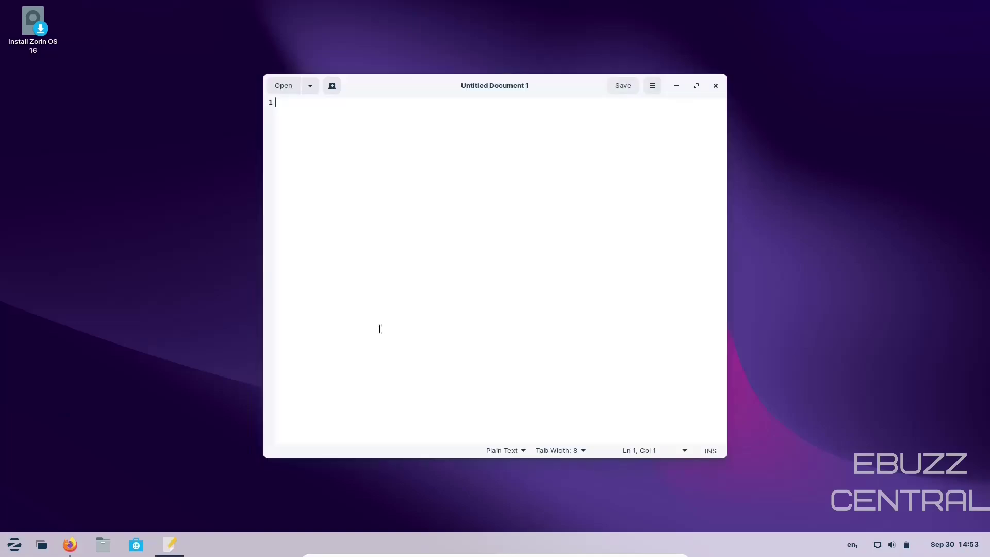
Step: Launch gedit, view its 3.36.2 About details, close it, and reopen the start menu
{"action": "key", "text": "F10"}
{"action": "left_click", "coordinate": [623, 321]}
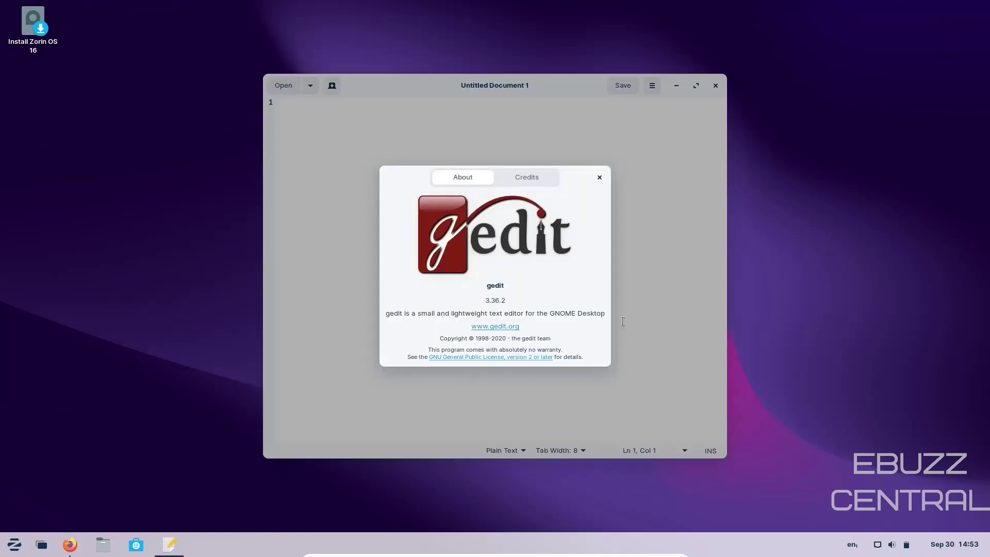
{"action": "left_click", "coordinate": [599, 177]}
{"action": "left_click", "coordinate": [716, 85]}
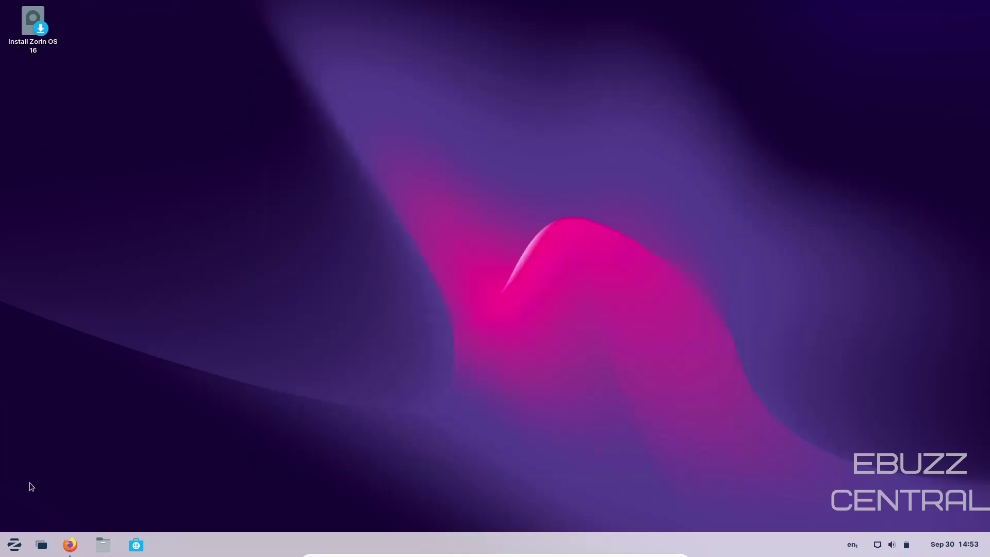
{"action": "left_click", "coordinate": [15, 545]}
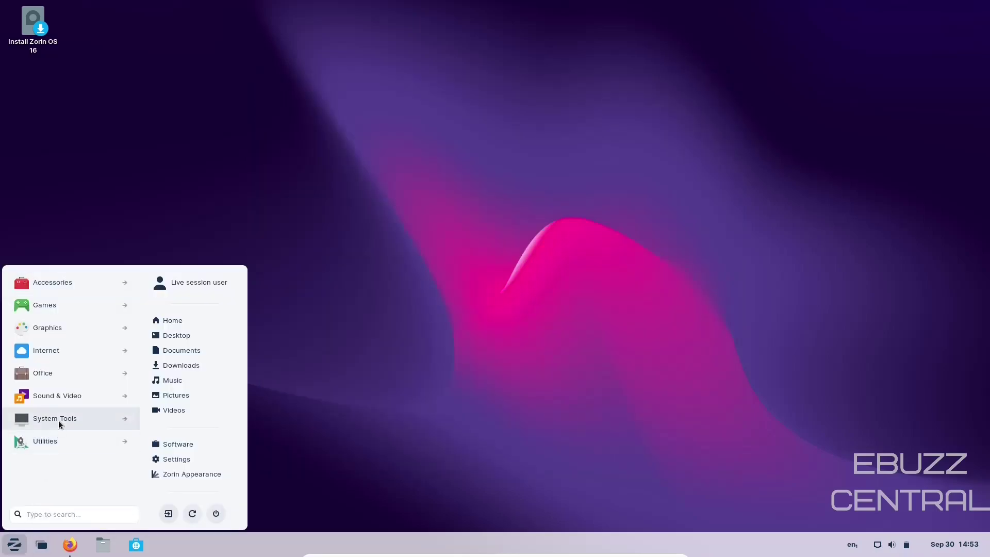
Step: Launch Zorin Appearance, reposition its window, and scroll through the Layout choices
{"action": "left_click", "coordinate": [170, 474]}
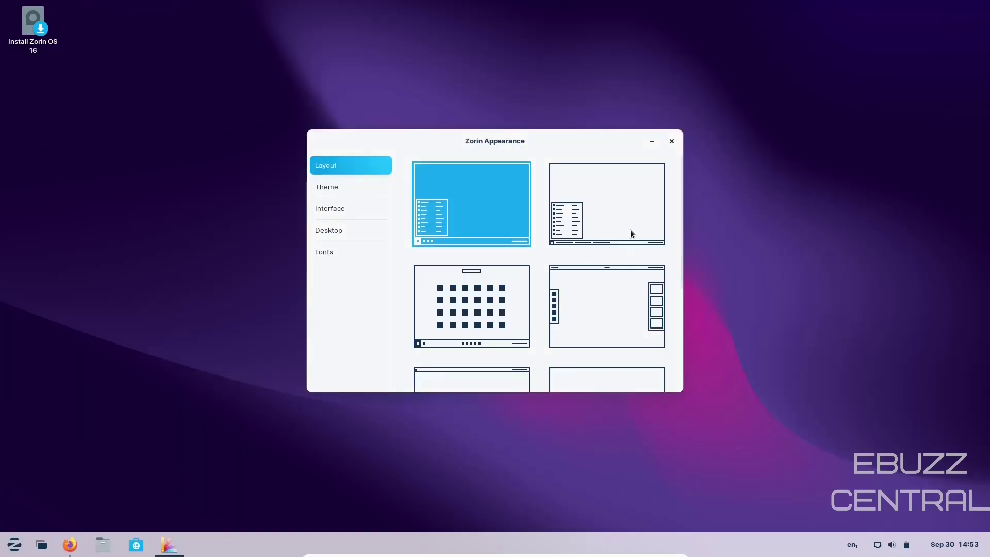
{"action": "left_click_drag", "start_coordinate": [552, 141], "coordinate": [478, 50]}
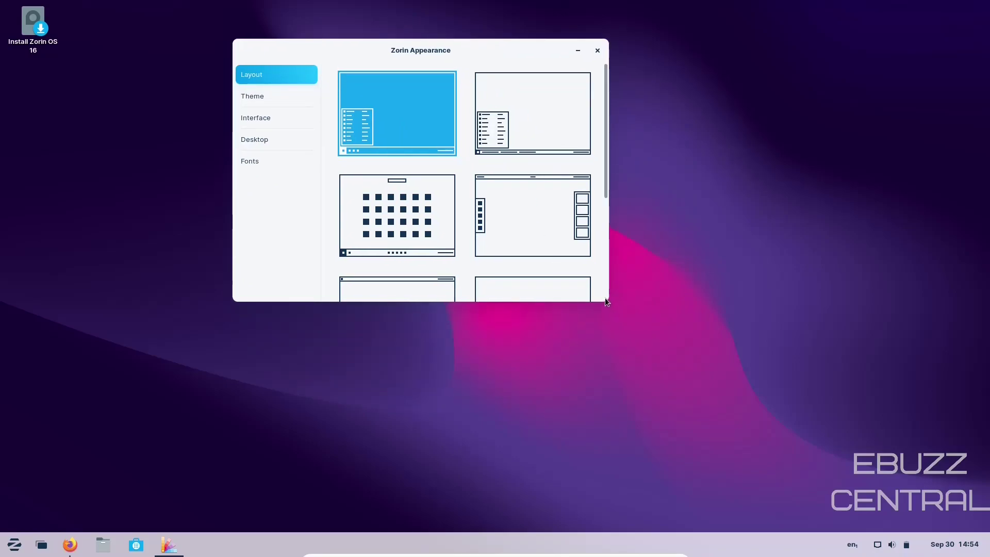
{"action": "scroll", "coordinate": [605, 298], "scroll_direction": "down", "scroll_amount": 5}
{"action": "scroll", "coordinate": [465, 291], "scroll_direction": "up", "scroll_amount": 5}
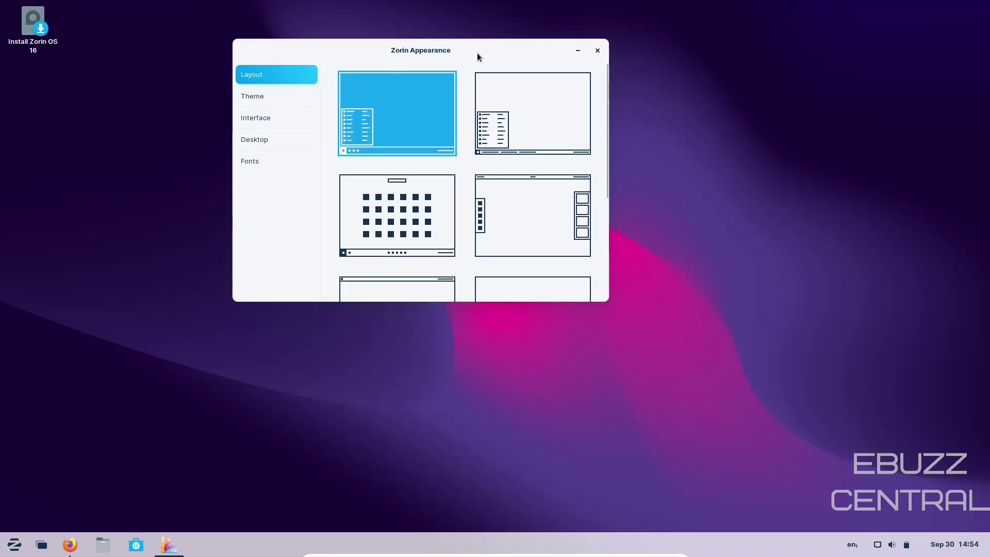
{"action": "left_click_drag", "start_coordinate": [478, 53], "coordinate": [524, 87]}
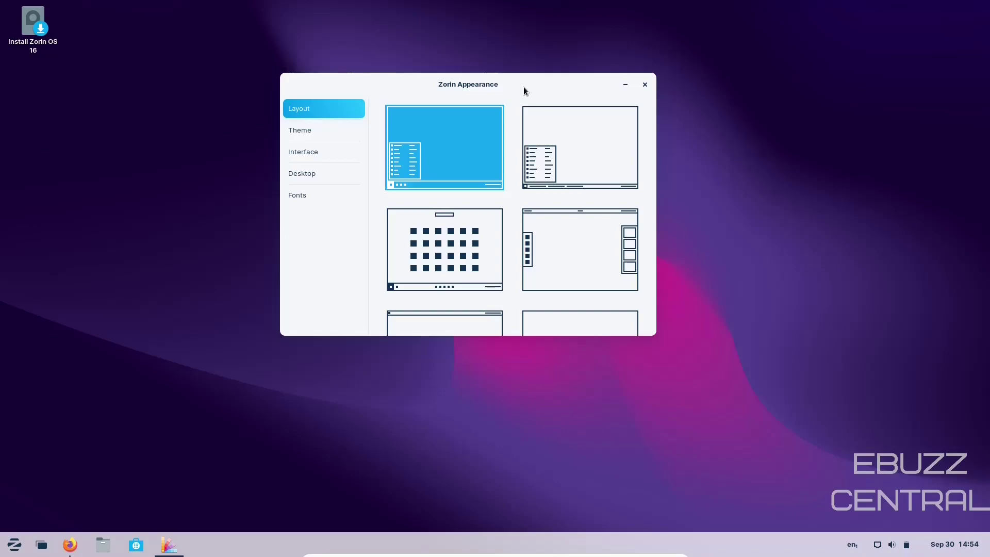
{"action": "scroll", "coordinate": [534, 173], "scroll_direction": "down", "scroll_amount": 5}
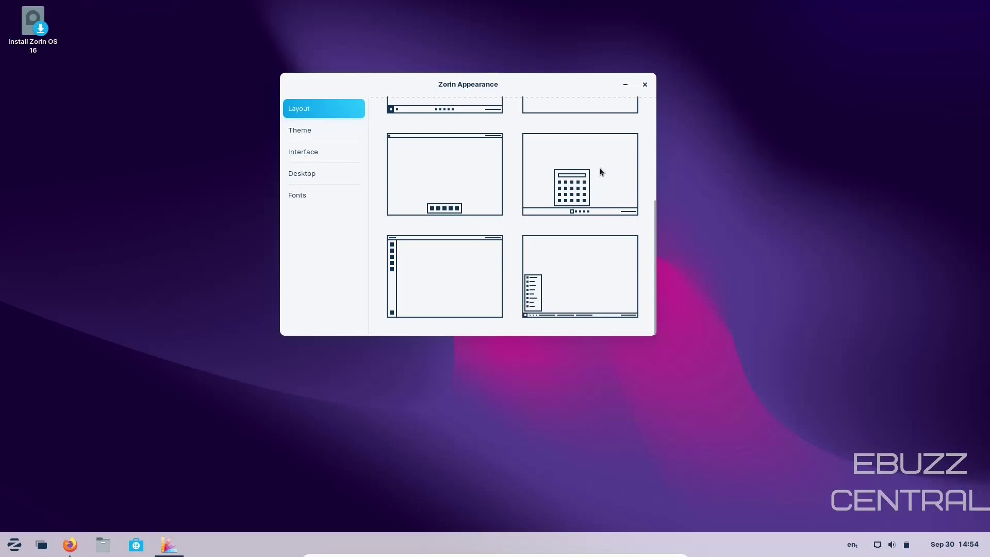
Step: Apply the centred taskbar layout and preview its app menu
{"action": "left_click", "coordinate": [557, 176]}
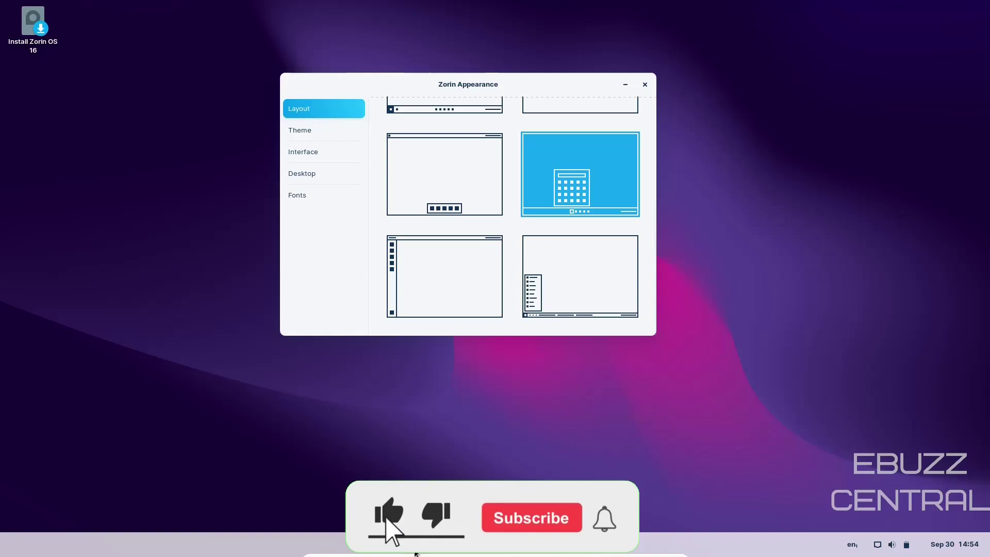
{"action": "left_click", "coordinate": [414, 553]}
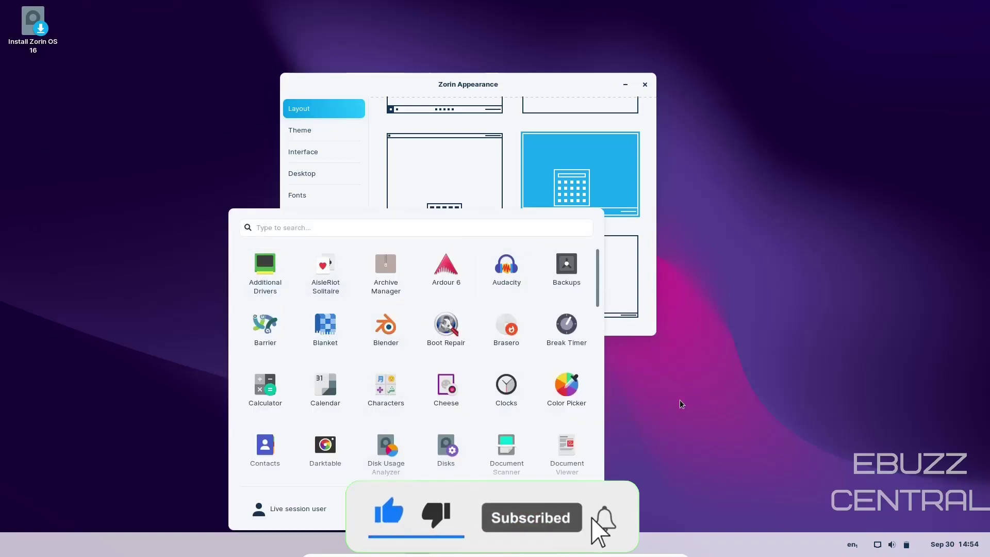
{"action": "left_click", "coordinate": [759, 418]}
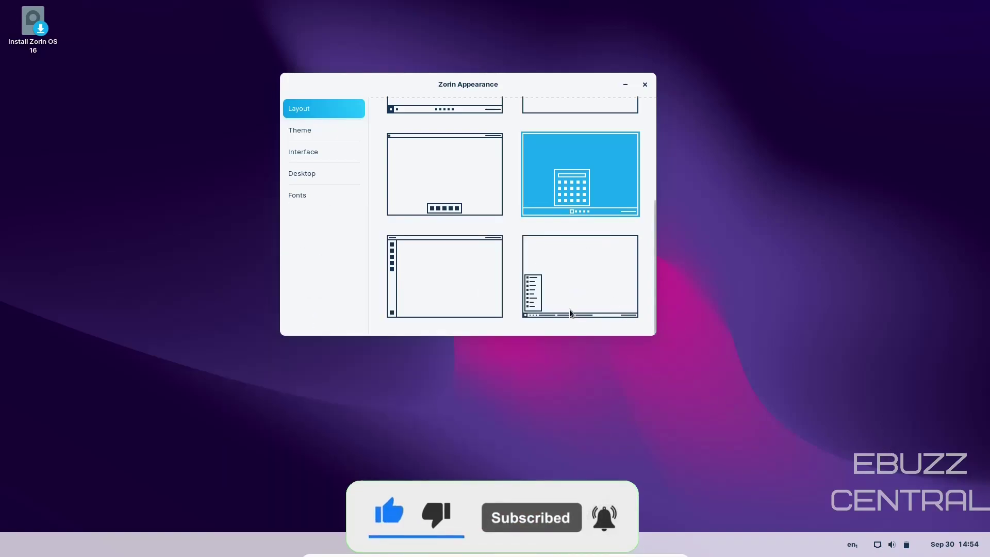
{"action": "scroll", "coordinate": [565, 277], "scroll_direction": "up", "scroll_amount": 1}
{"action": "scroll", "coordinate": [567, 284], "scroll_direction": "down", "scroll_amount": 1}
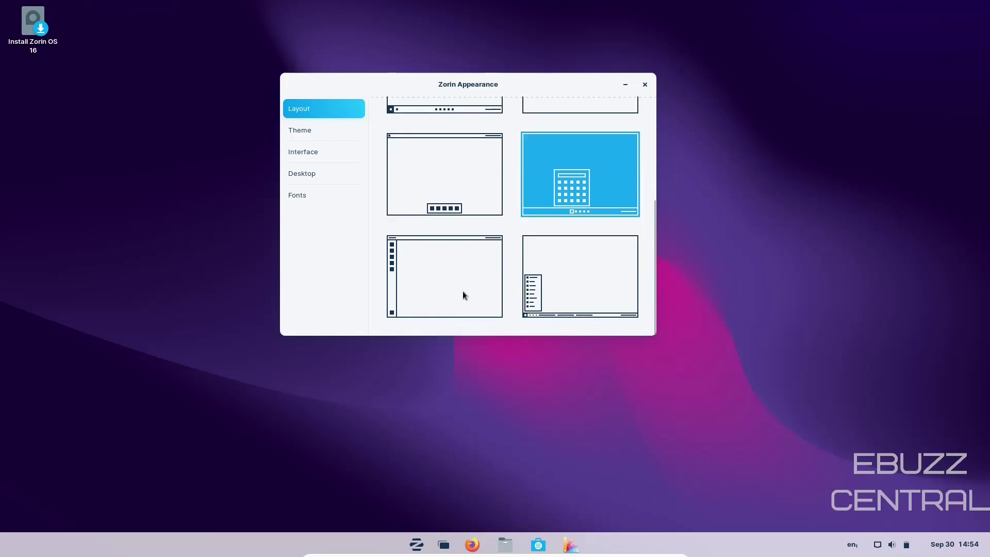
Step: Try the left dock/top bar and floating dock layouts, then settle on the full-width bottom taskbar
{"action": "left_click", "coordinate": [435, 280]}
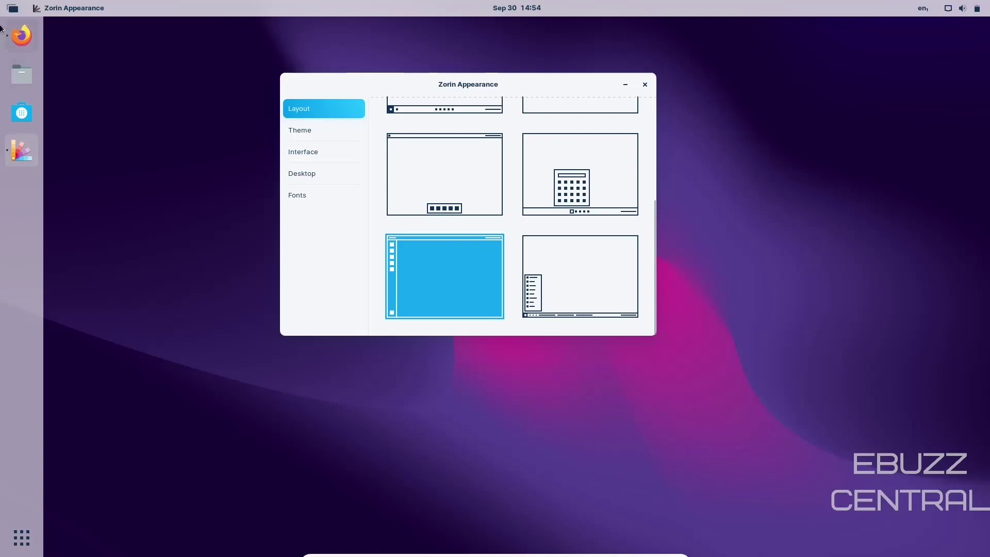
{"action": "scroll", "coordinate": [387, 255], "scroll_direction": "up", "scroll_amount": 5}
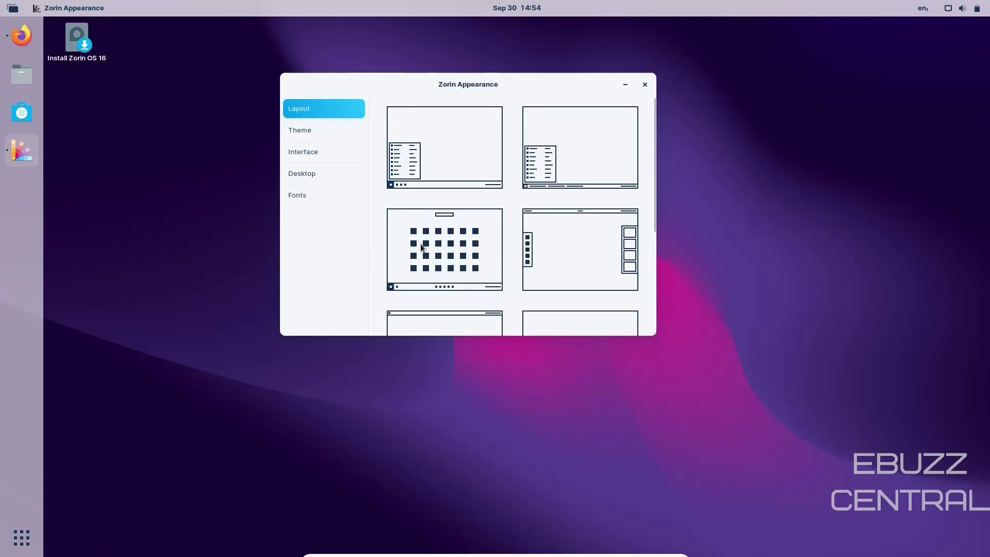
{"action": "scroll", "coordinate": [422, 247], "scroll_direction": "down", "scroll_amount": 2}
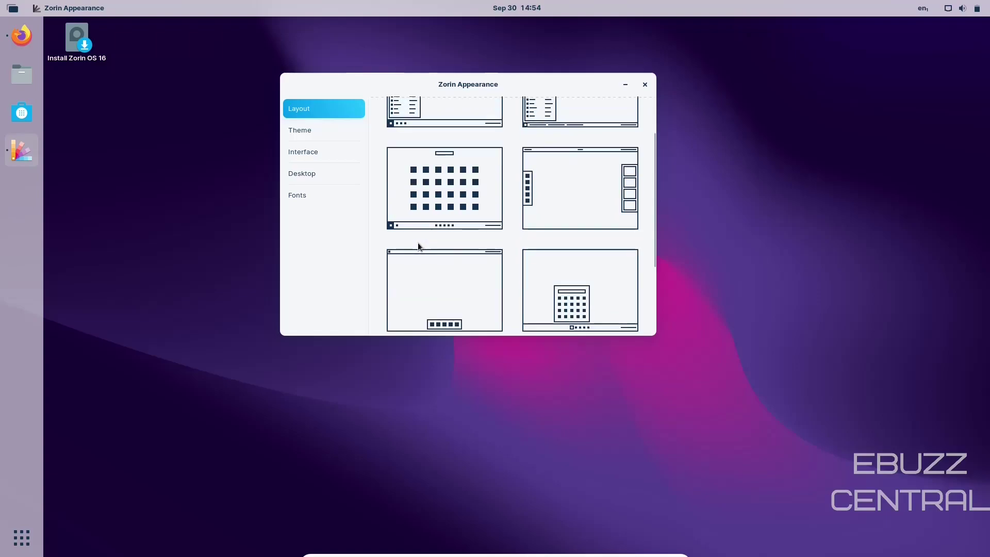
{"action": "left_click", "coordinate": [447, 290]}
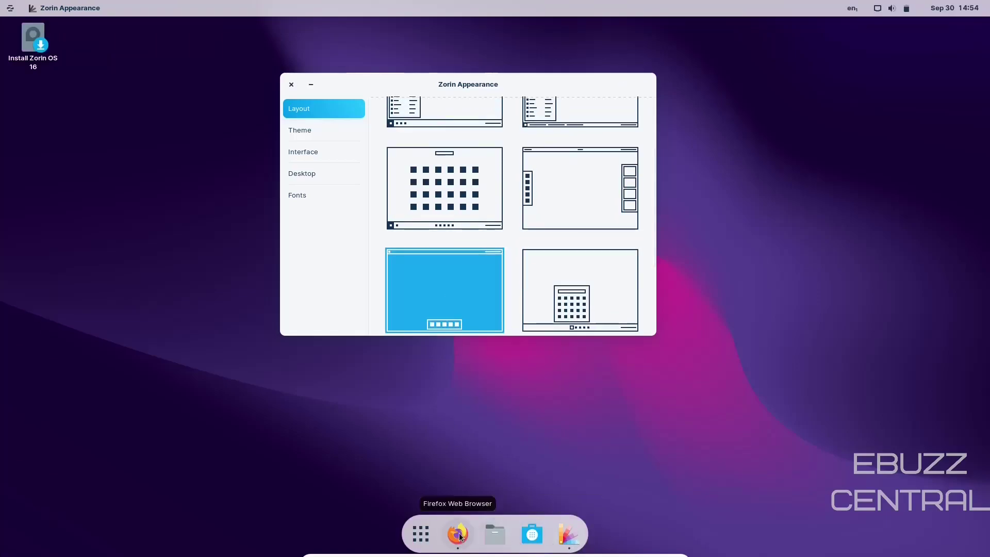
{"action": "scroll", "coordinate": [442, 216], "scroll_direction": "down", "scroll_amount": 4}
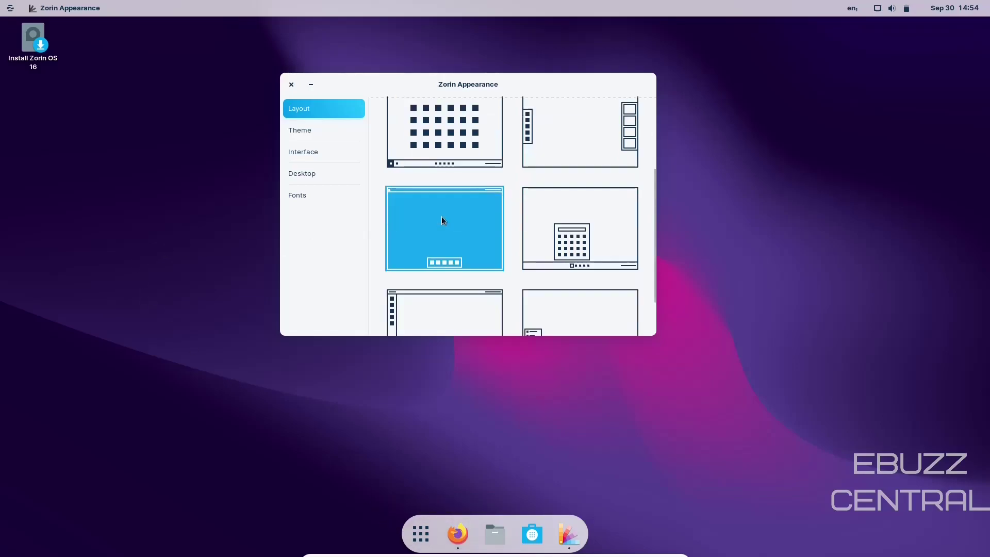
{"action": "scroll", "coordinate": [437, 219], "scroll_direction": "up", "scroll_amount": 3}
{"action": "left_click", "coordinate": [594, 261]}
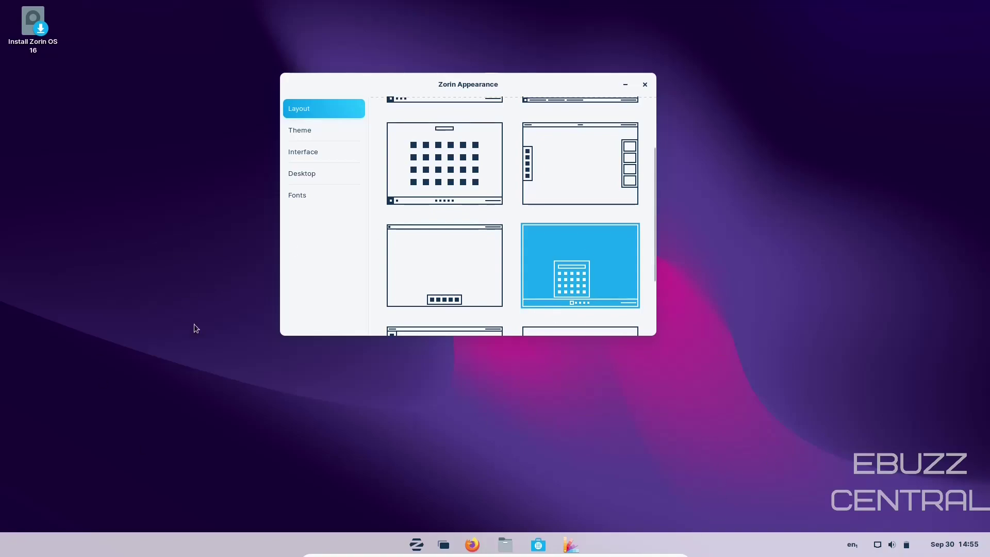
Step: Set the Applications theme to Adwaita-dark under the Other theme options
{"action": "left_click", "coordinate": [302, 131]}
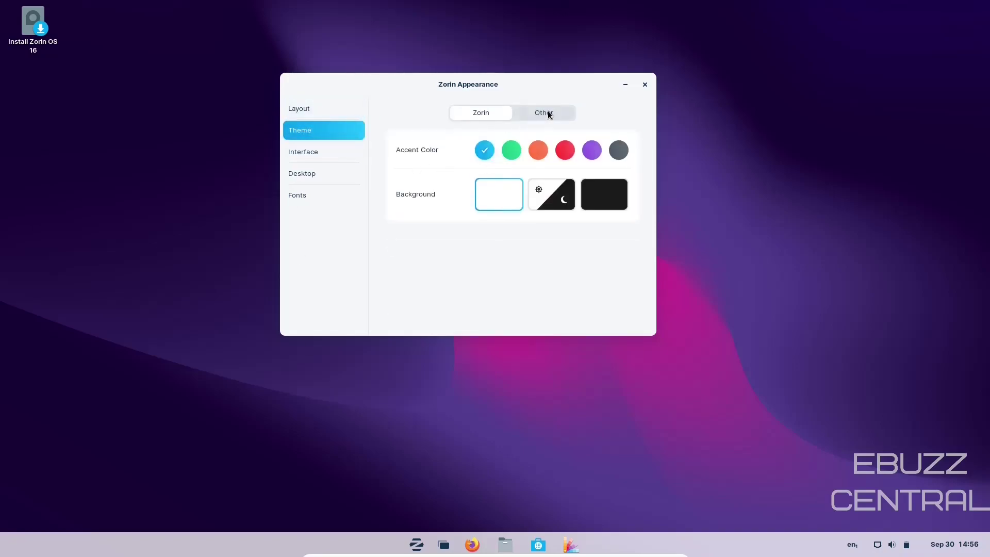
{"action": "left_click", "coordinate": [549, 114]}
{"action": "left_click", "coordinate": [480, 112]}
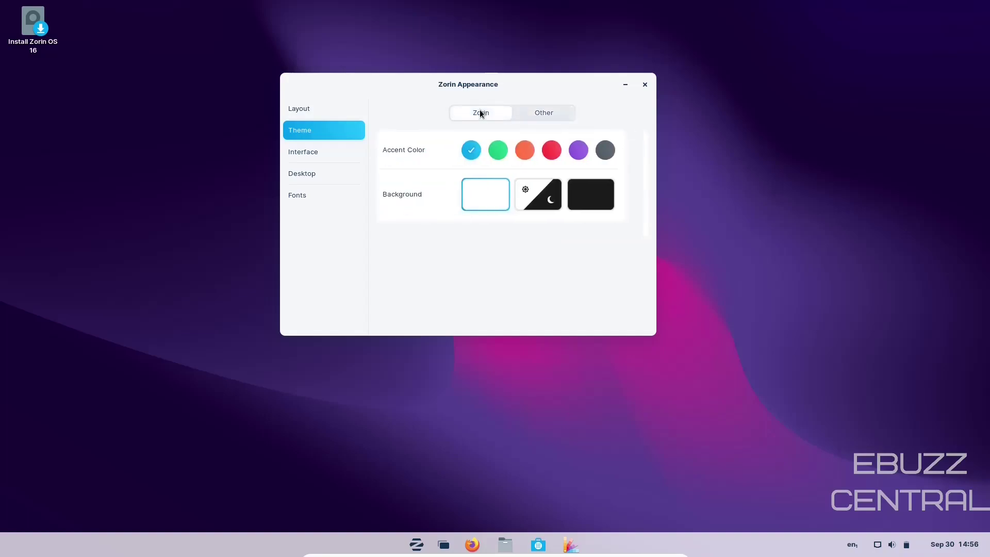
{"action": "left_click", "coordinate": [544, 112]}
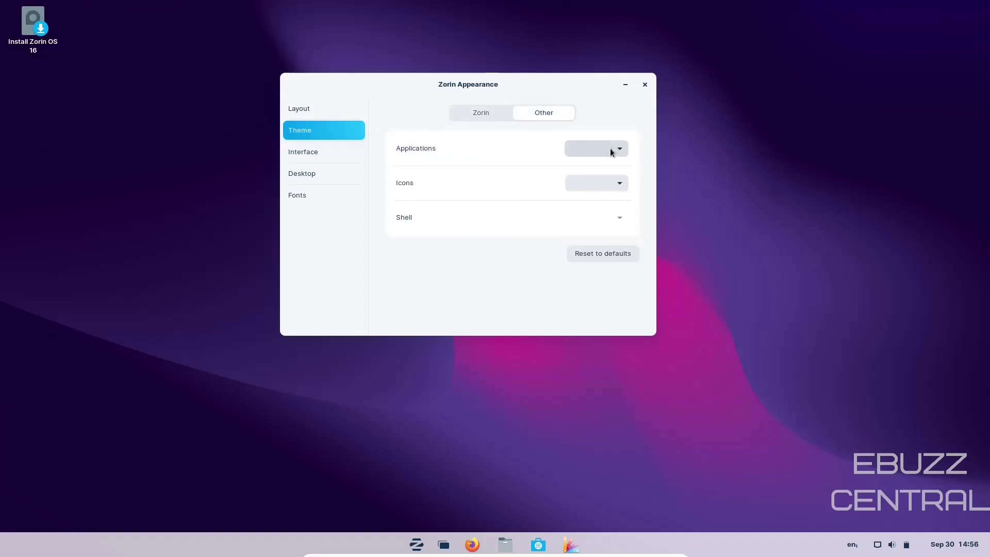
{"action": "left_click", "coordinate": [613, 151]}
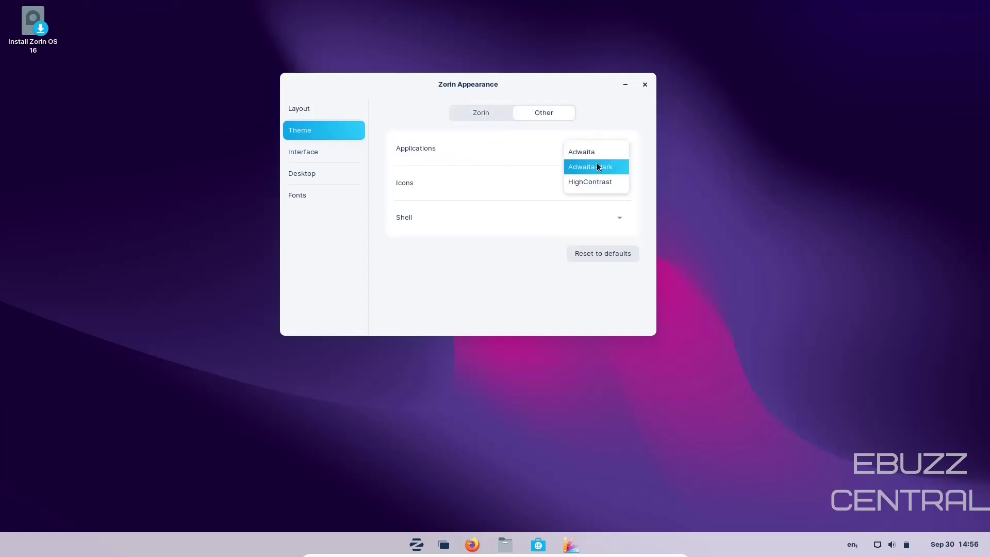
{"action": "left_click", "coordinate": [593, 165]}
Step: Choose the dark background and the red accent colour
{"action": "left_click", "coordinate": [490, 118]}
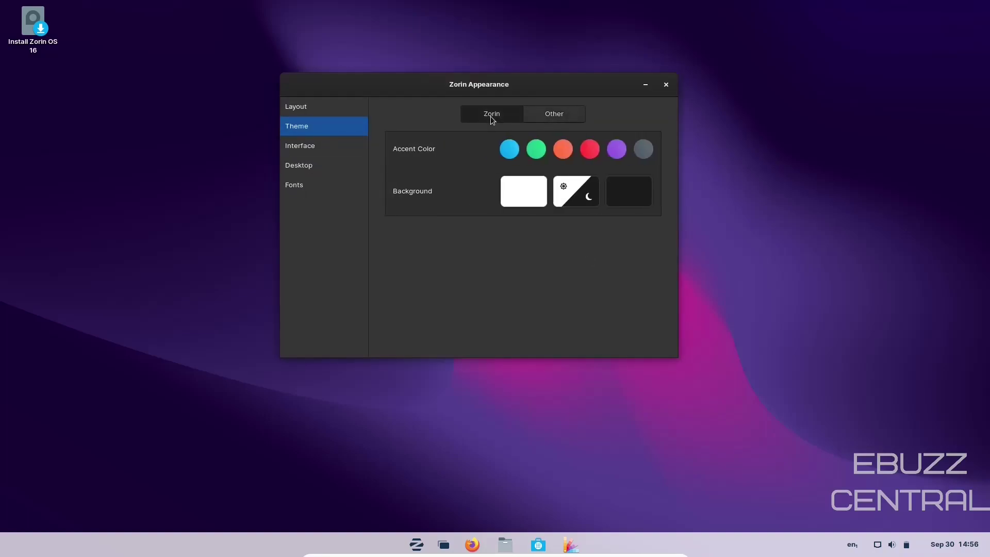
{"action": "left_click", "coordinate": [550, 115]}
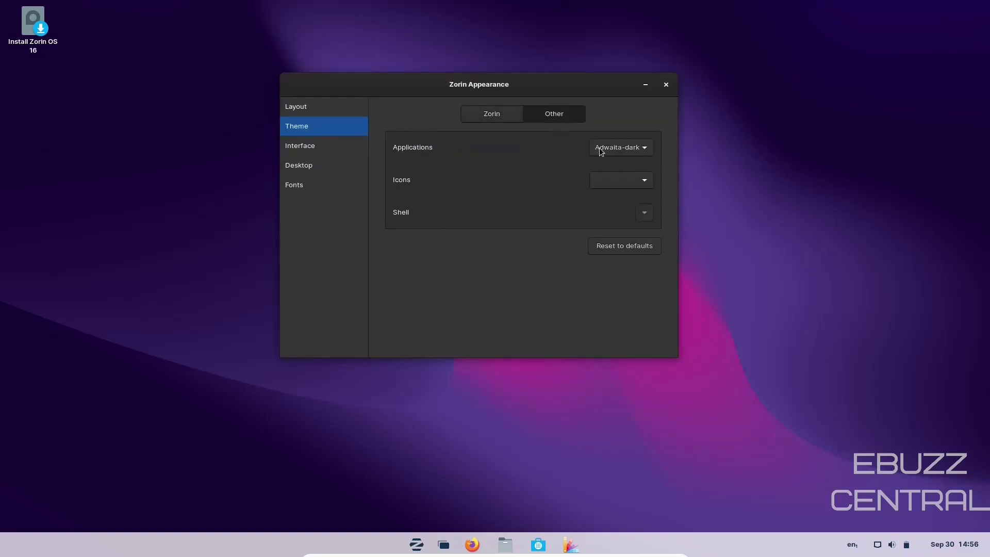
{"action": "left_click", "coordinate": [634, 151]}
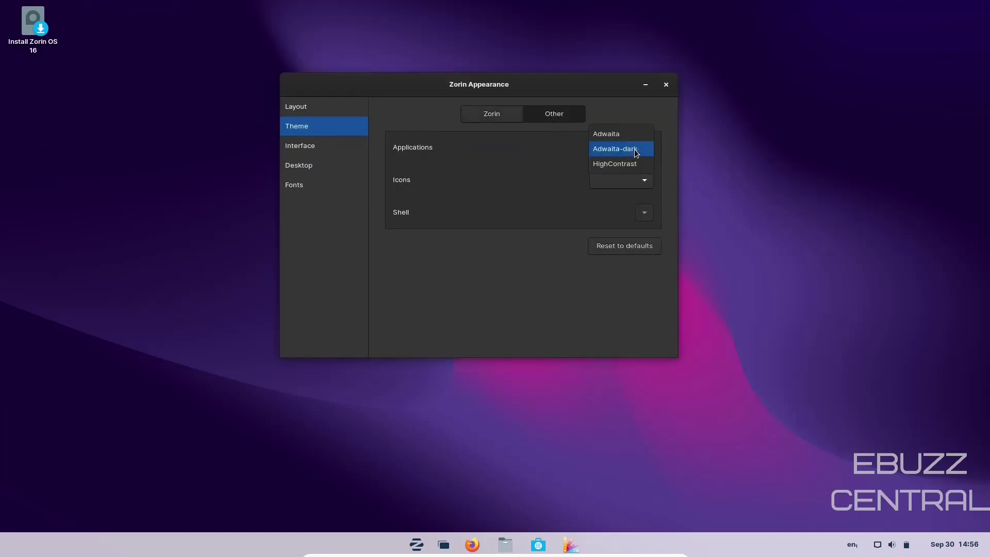
{"action": "left_click", "coordinate": [527, 115]}
{"action": "left_click", "coordinate": [502, 113]}
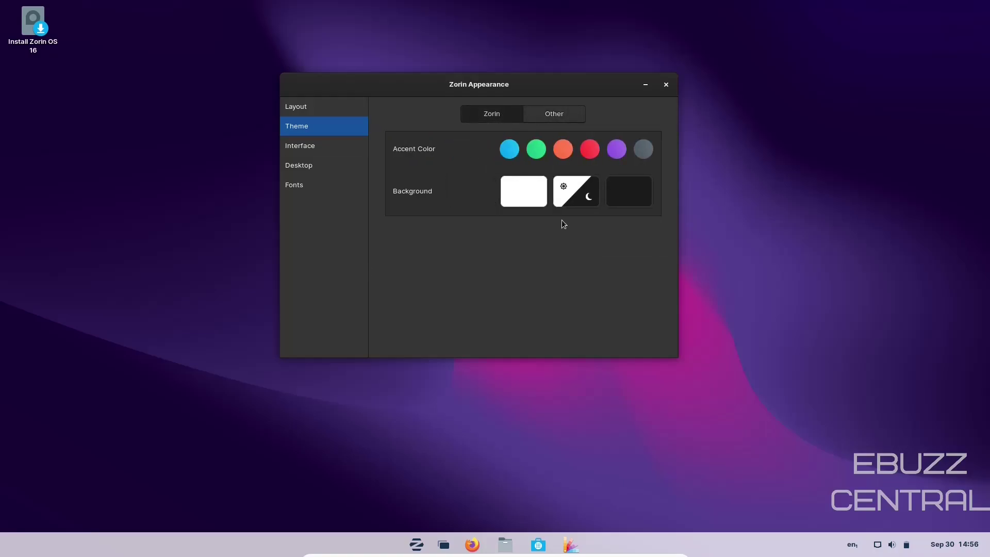
{"action": "left_click", "coordinate": [631, 195]}
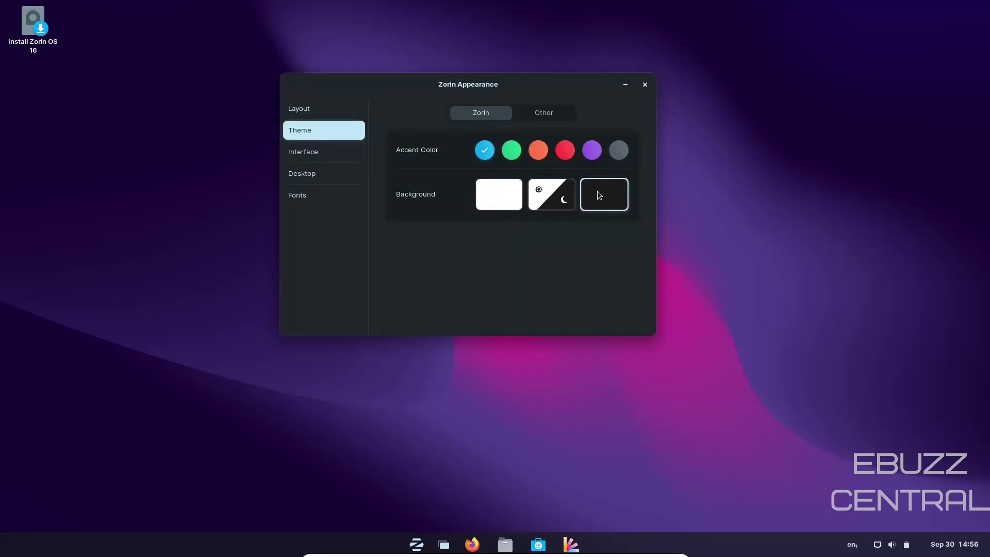
{"action": "left_click", "coordinate": [564, 150]}
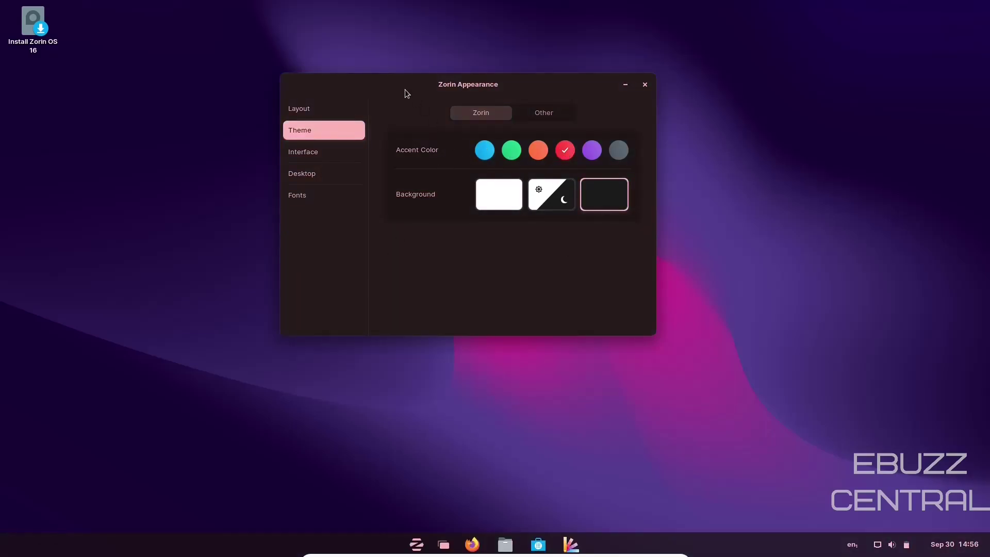
{"action": "left_click_drag", "start_coordinate": [405, 91], "coordinate": [428, 107]}
Step: Try left-side title buttons, revert them to the right, turn Jelly Mode off, and view Desktop settings
{"action": "left_click", "coordinate": [330, 177]}
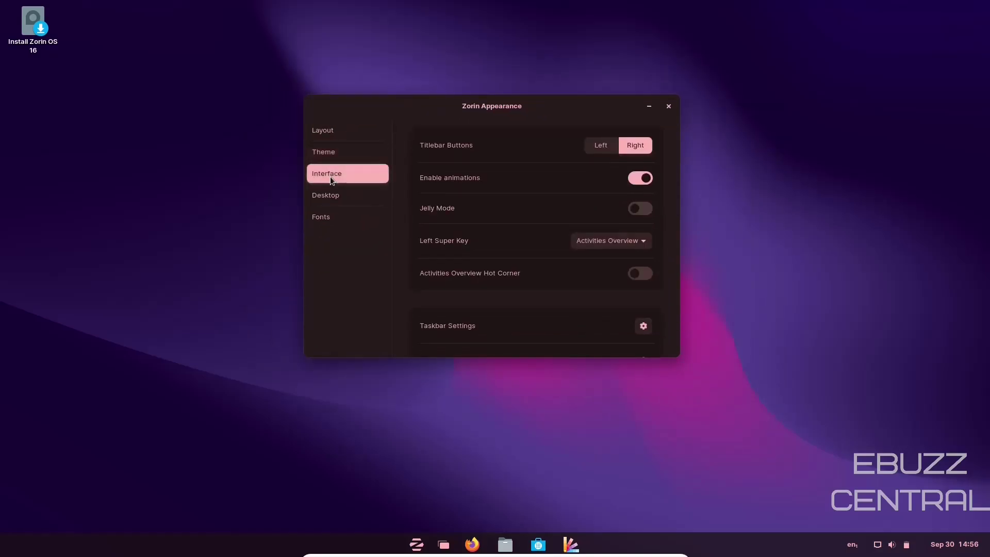
{"action": "left_click", "coordinate": [606, 148]}
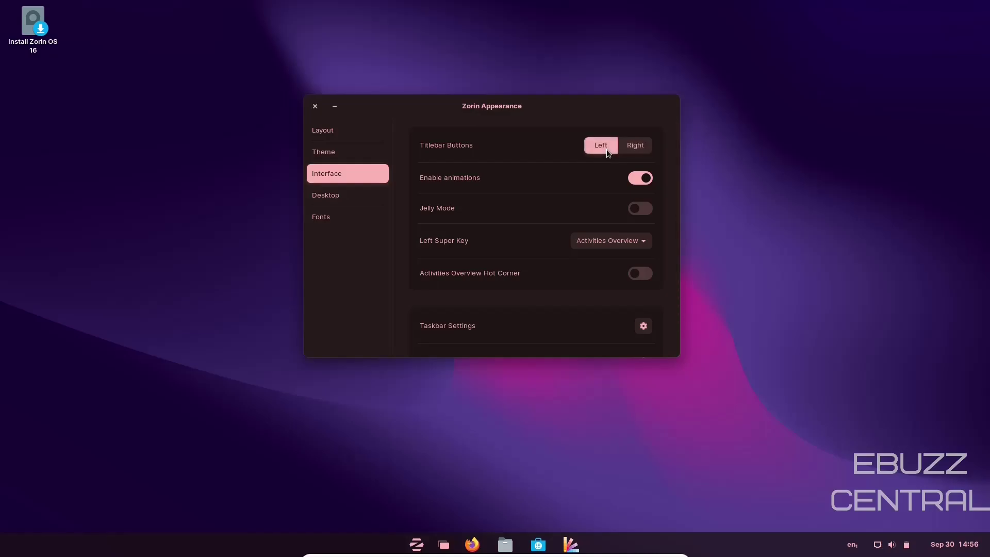
{"action": "left_click", "coordinate": [633, 150]}
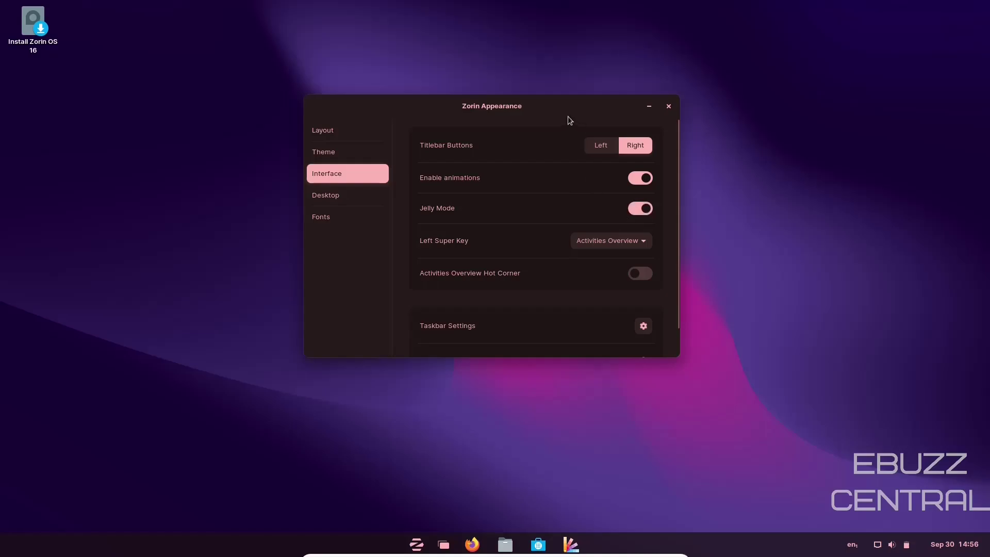
{"action": "left_click_drag", "start_coordinate": [665, 200], "coordinate": [534, 139]}
{"action": "left_click", "coordinate": [598, 220]}
{"action": "left_click", "coordinate": [284, 206]}
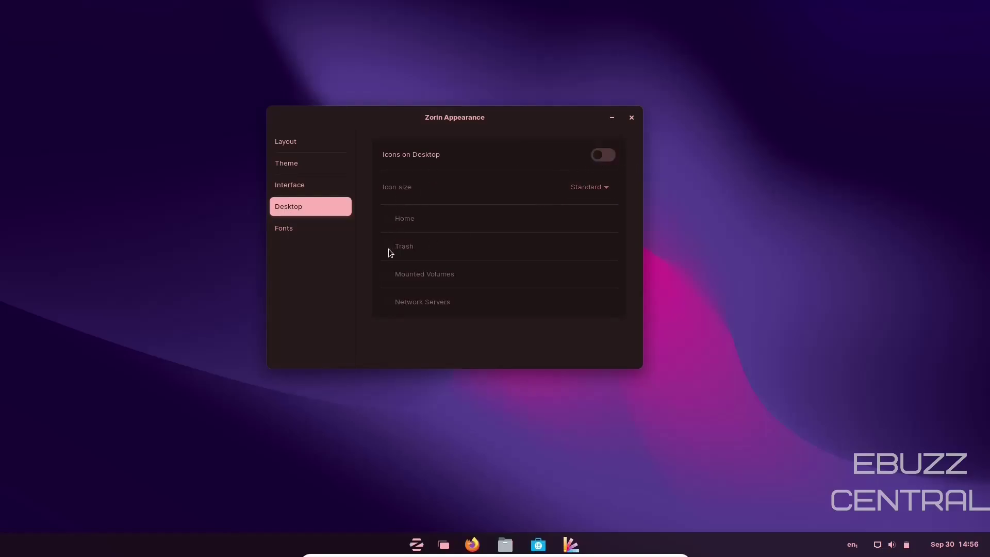
Step: View the Fonts page, switch the accent colour back to blue, and close Zorin Appearance
{"action": "left_click", "coordinate": [298, 227]}
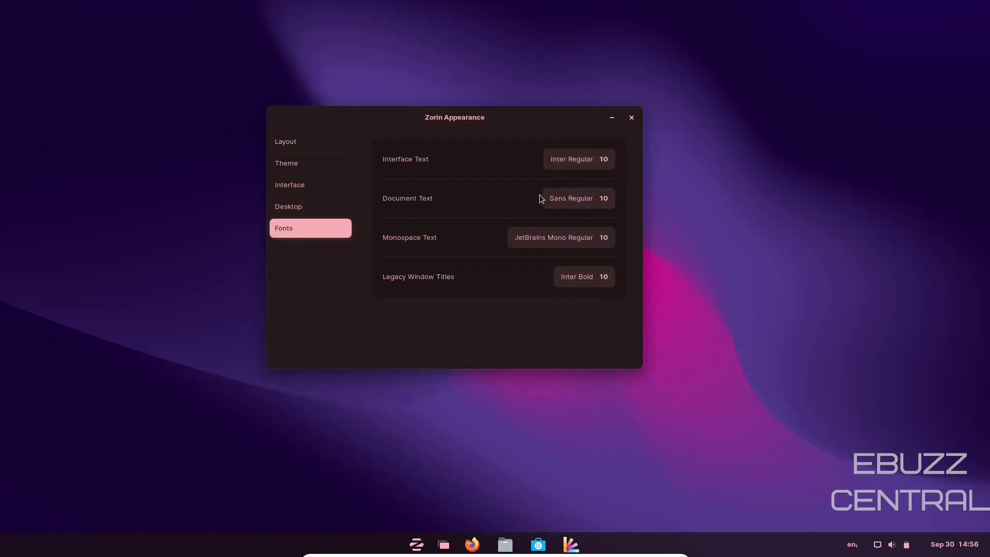
{"action": "left_click", "coordinate": [305, 164]}
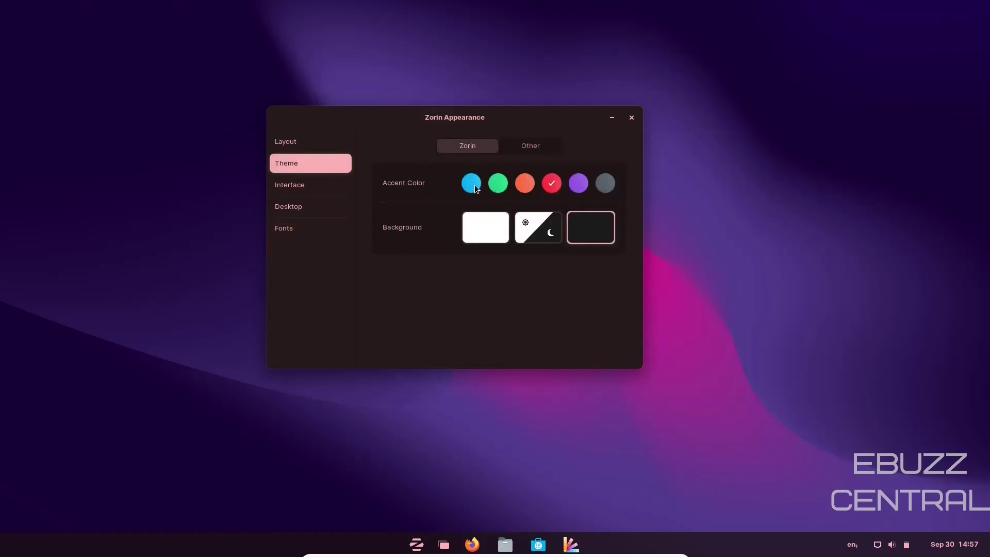
{"action": "left_click", "coordinate": [475, 189]}
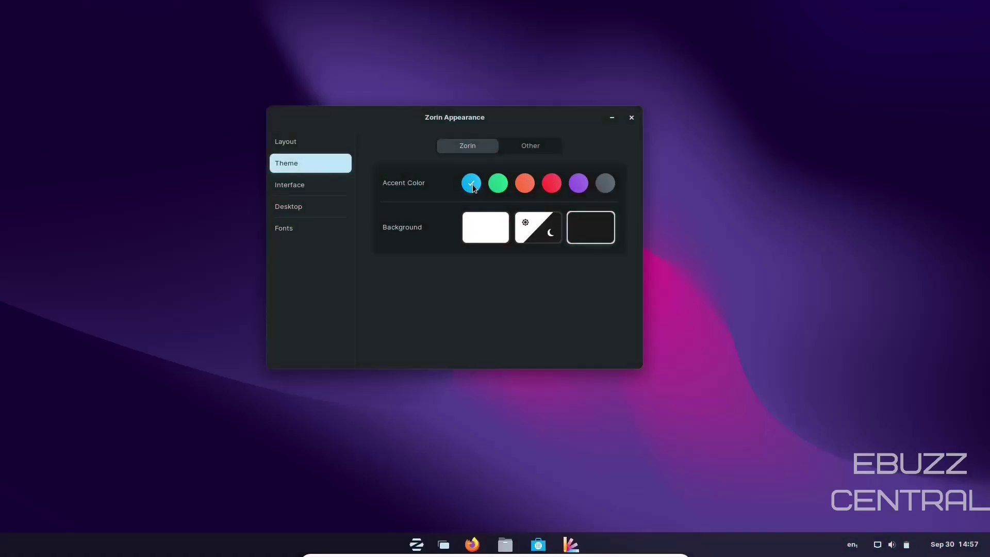
{"action": "left_click_drag", "start_coordinate": [497, 118], "coordinate": [589, 146]}
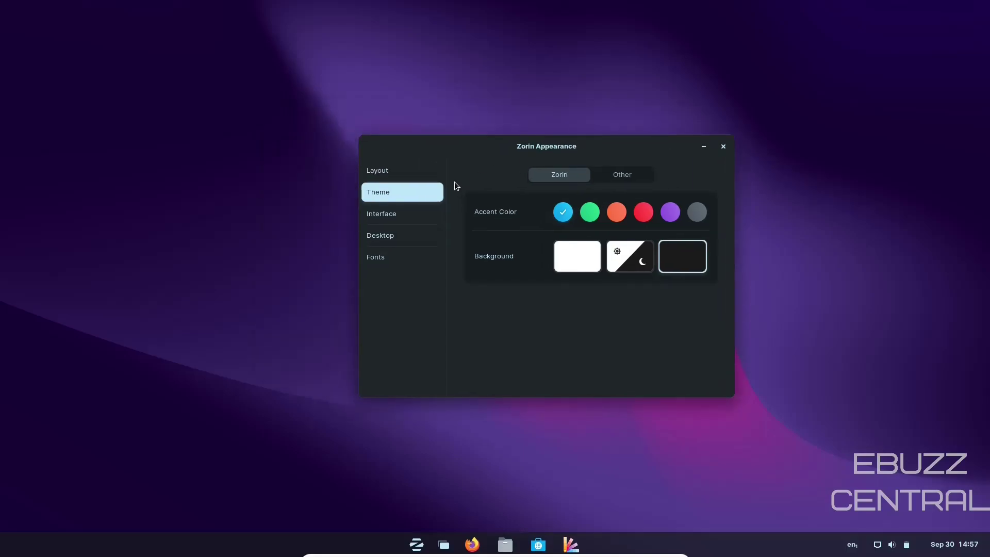
{"action": "left_click", "coordinate": [722, 147]}
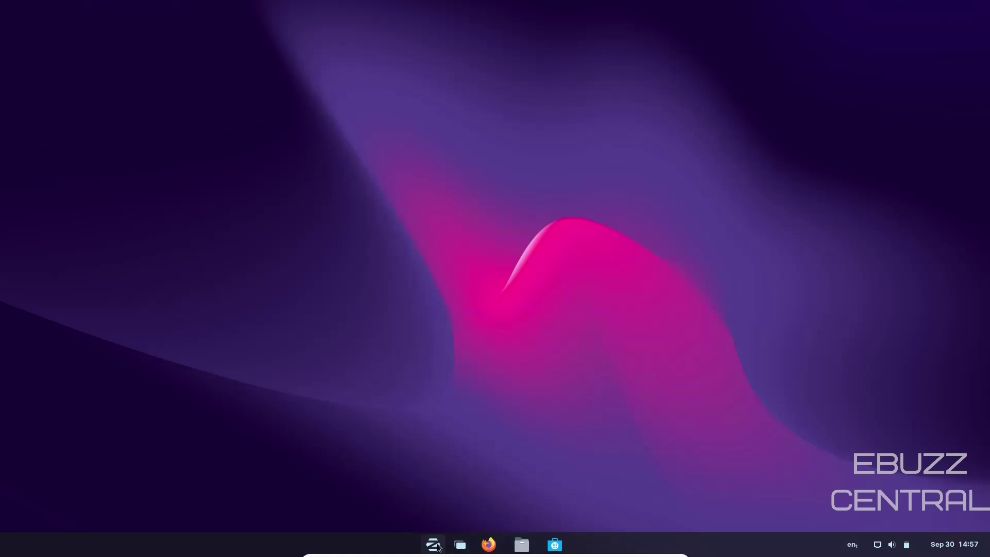
Step: View the Zorin OS download page in Firefox, minimise it, and launch Ardour 6
{"action": "left_click", "coordinate": [488, 545]}
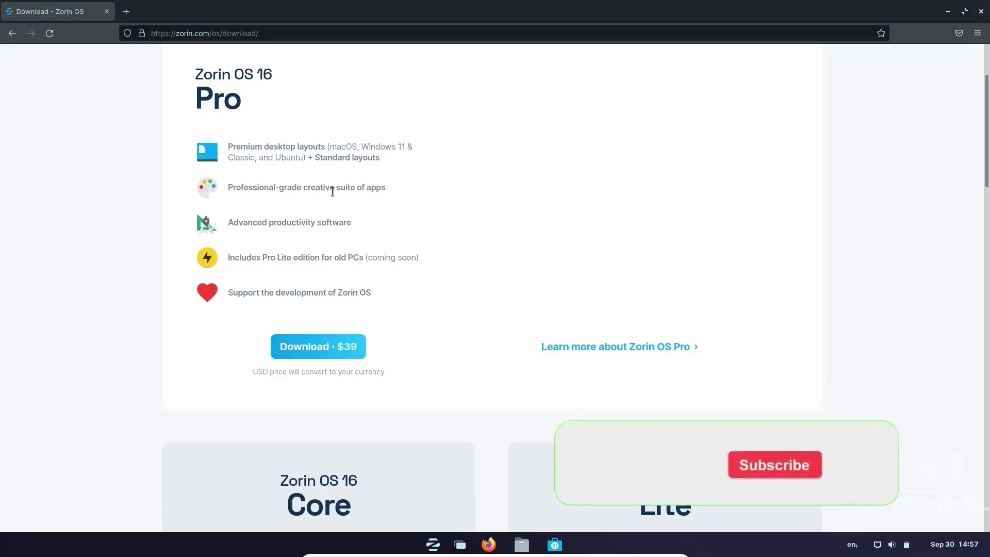
{"action": "left_click", "coordinate": [947, 11]}
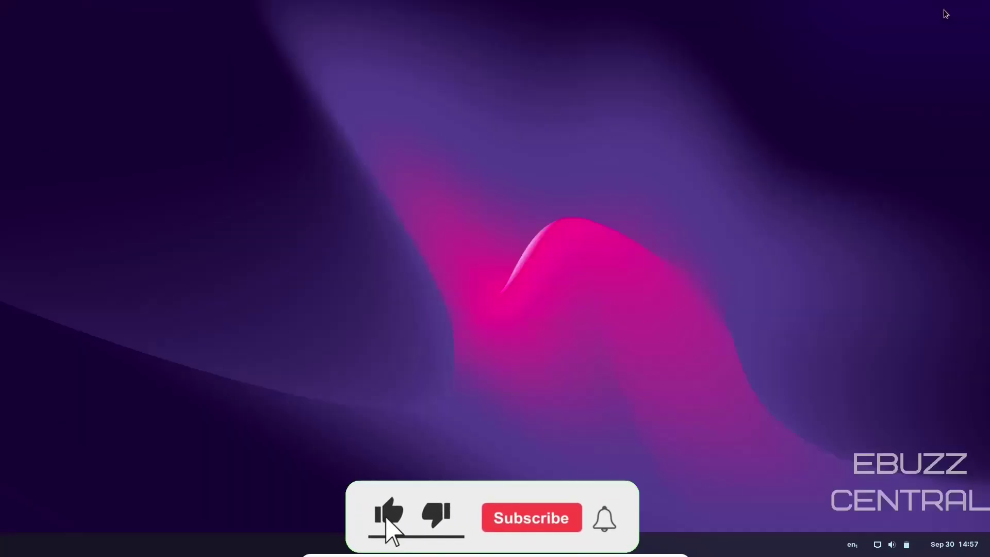
{"action": "key", "text": "super"}
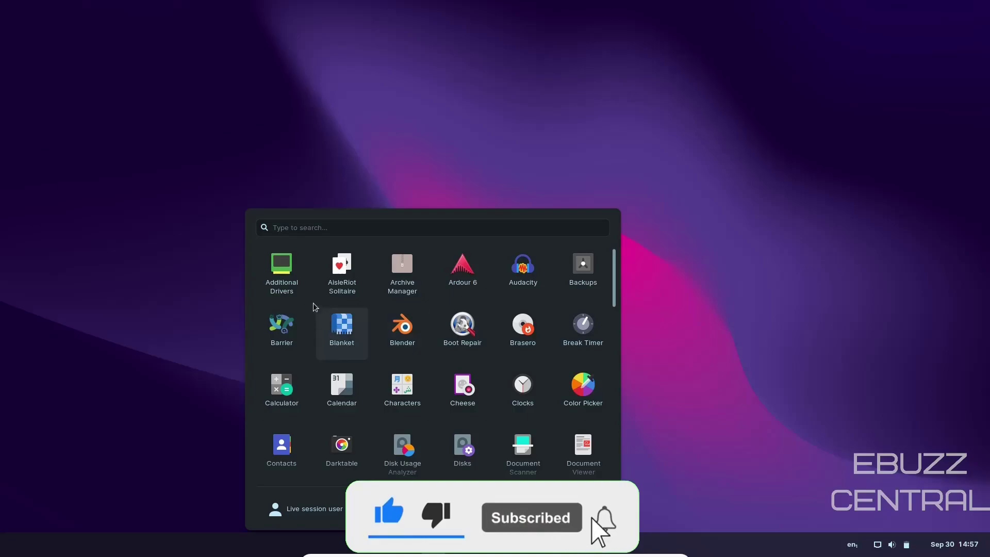
{"action": "left_click", "coordinate": [461, 272]}
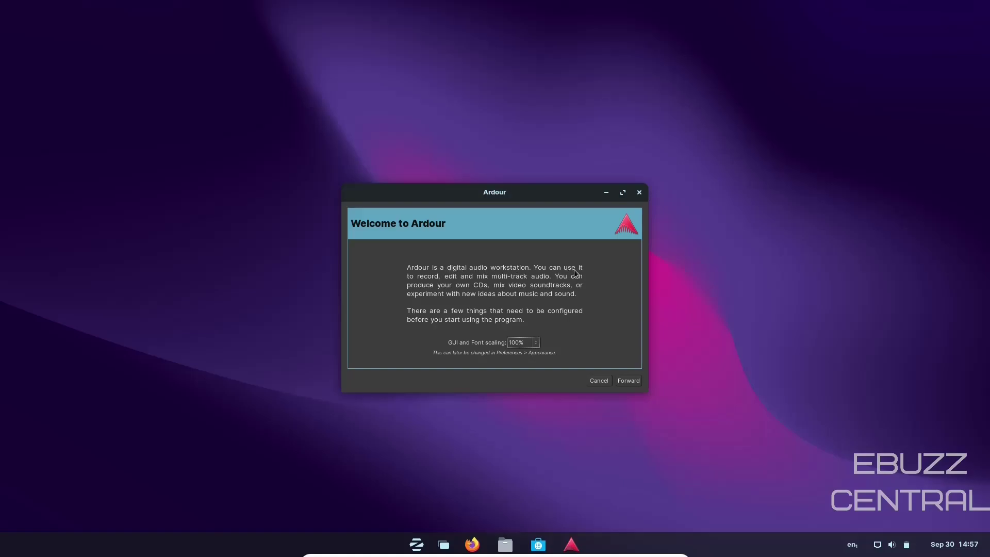
Step: Accept Ardour's default first-run choices through Apply, then open a new empty session
{"action": "left_click", "coordinate": [630, 382]}
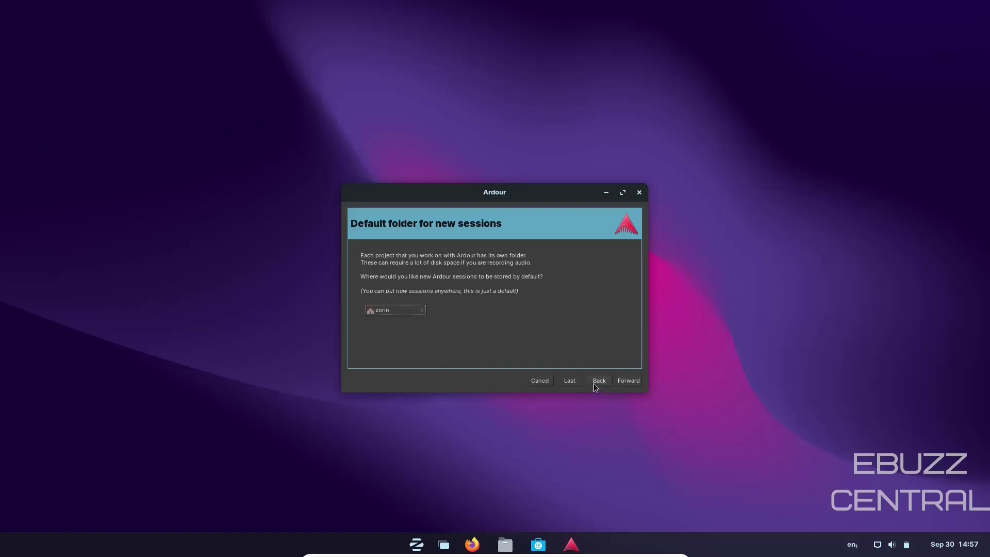
{"action": "left_click", "coordinate": [629, 382]}
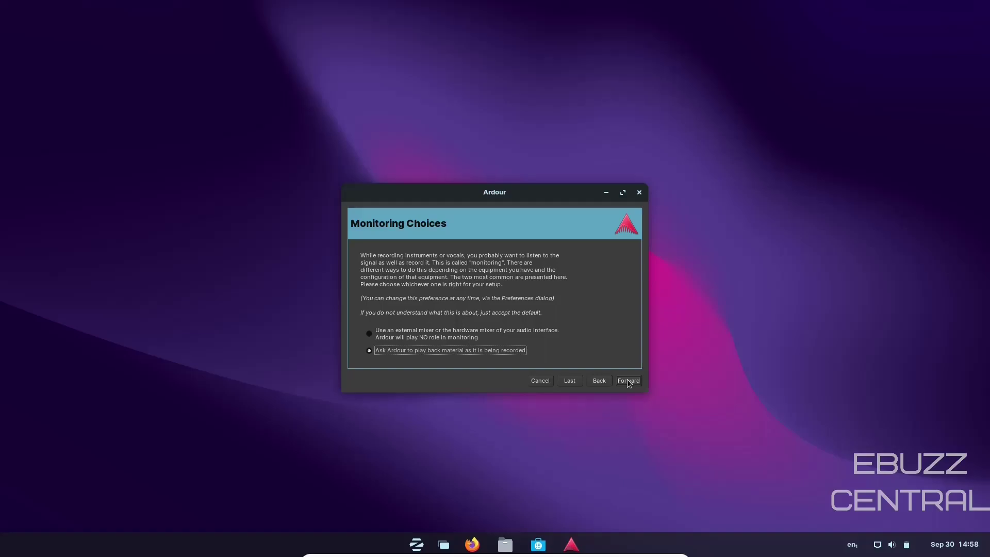
{"action": "left_click", "coordinate": [629, 382]}
{"action": "left_click", "coordinate": [628, 381]}
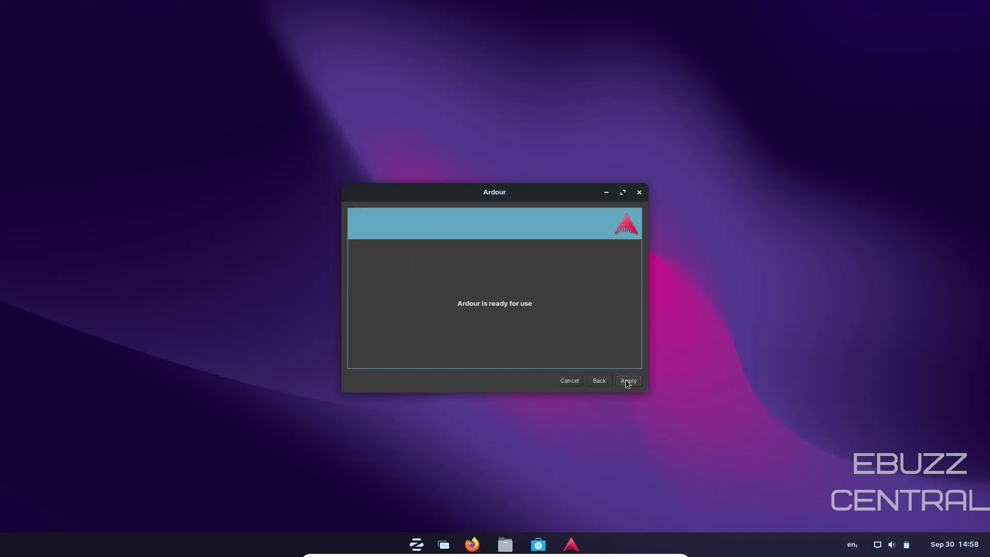
{"action": "left_click", "coordinate": [628, 381]}
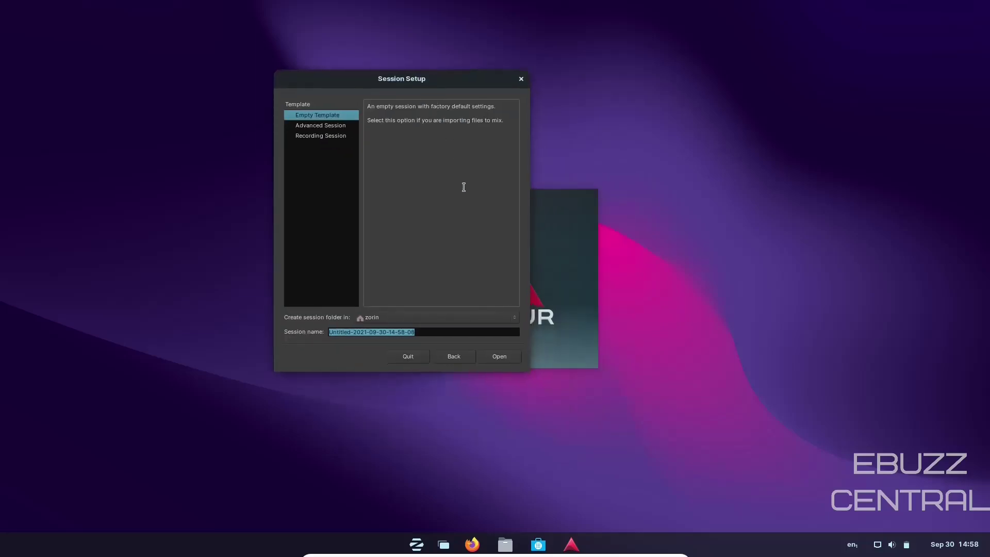
{"action": "left_click", "coordinate": [495, 358]}
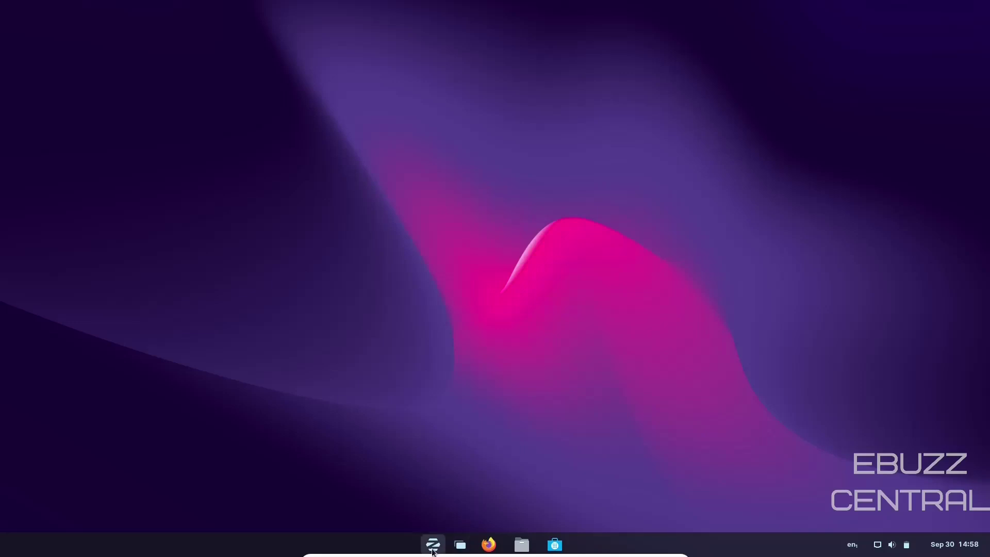
{"action": "left_click", "coordinate": [434, 548]}
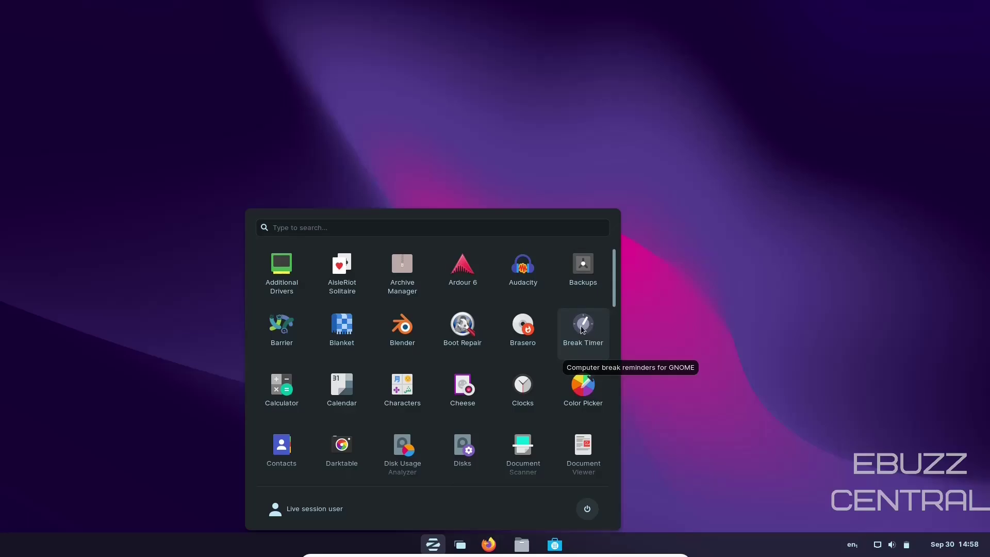
{"action": "left_click", "coordinate": [406, 332]}
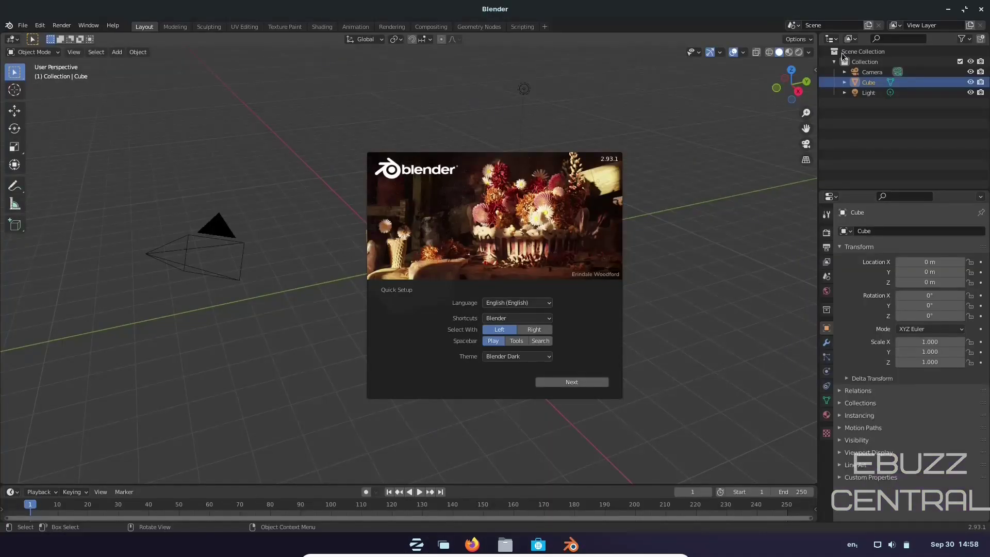
{"action": "left_click", "coordinate": [982, 10]}
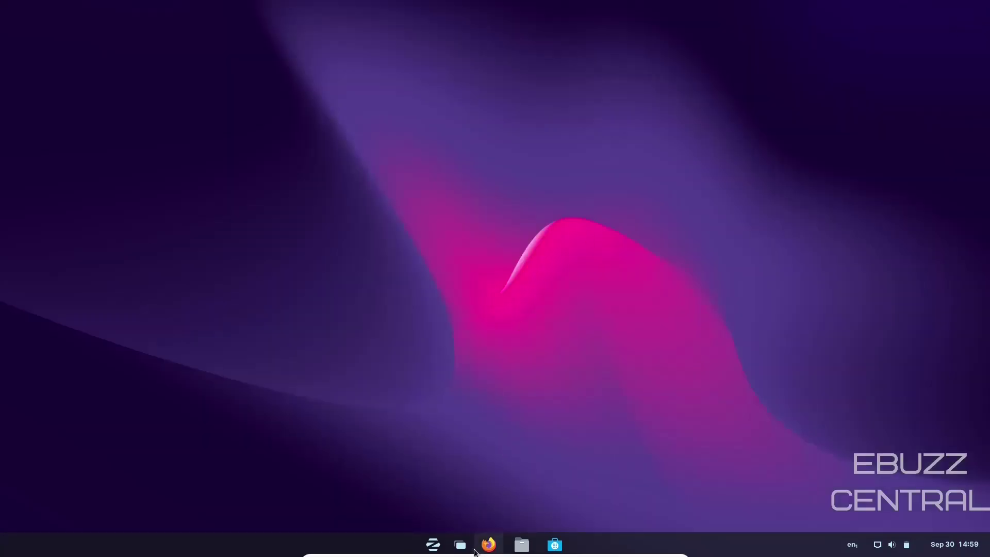
{"action": "left_click", "coordinate": [433, 545]}
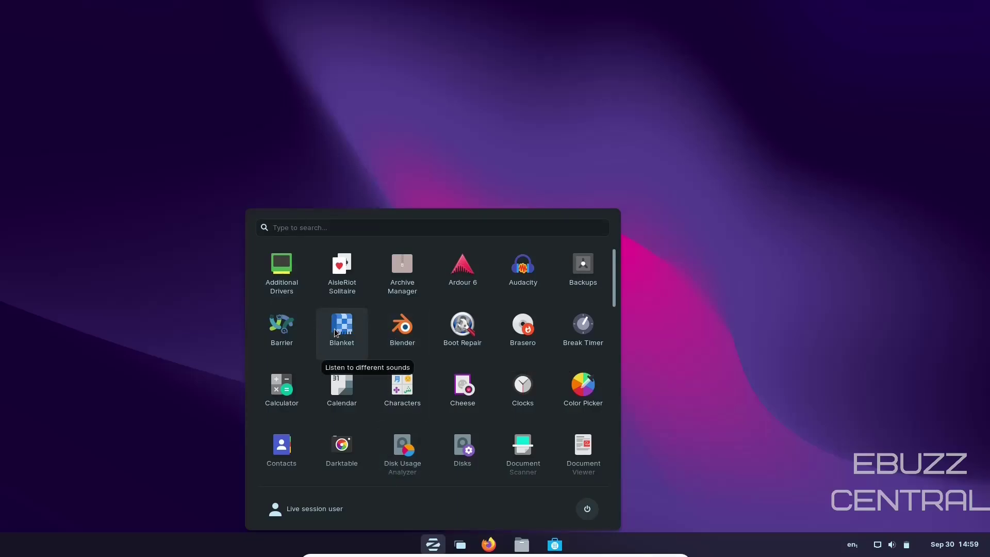
{"action": "left_click", "coordinate": [287, 329]}
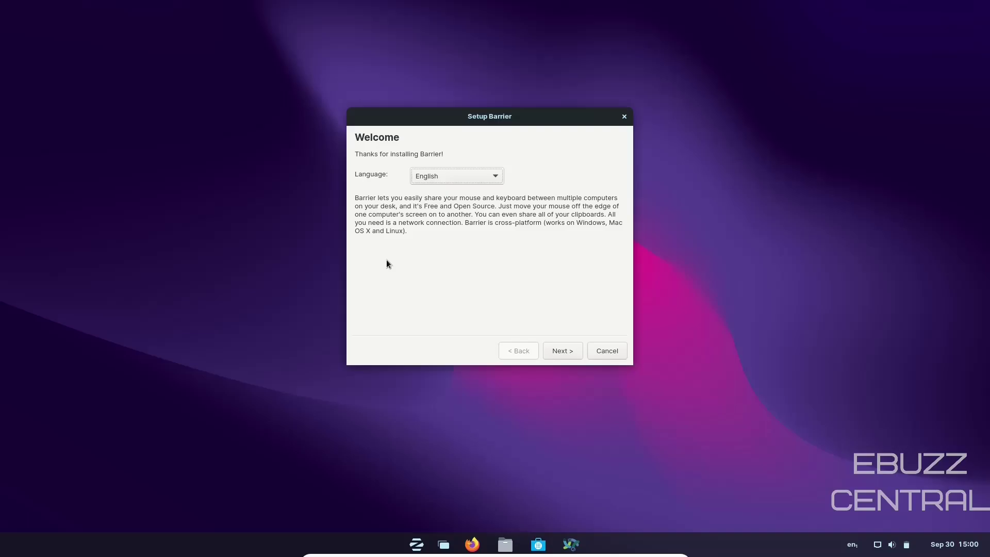
{"action": "left_click", "coordinate": [562, 351]}
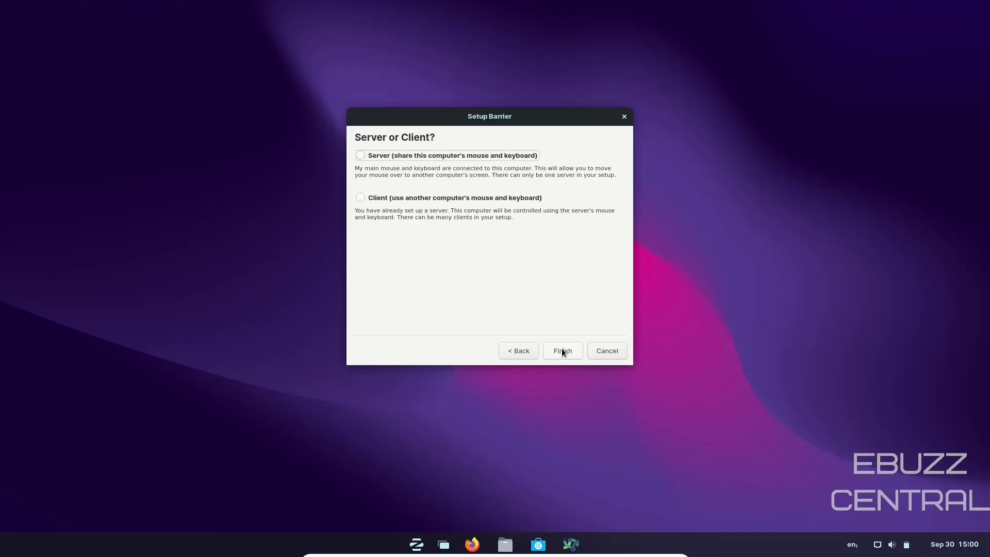
{"action": "left_click", "coordinate": [561, 351]}
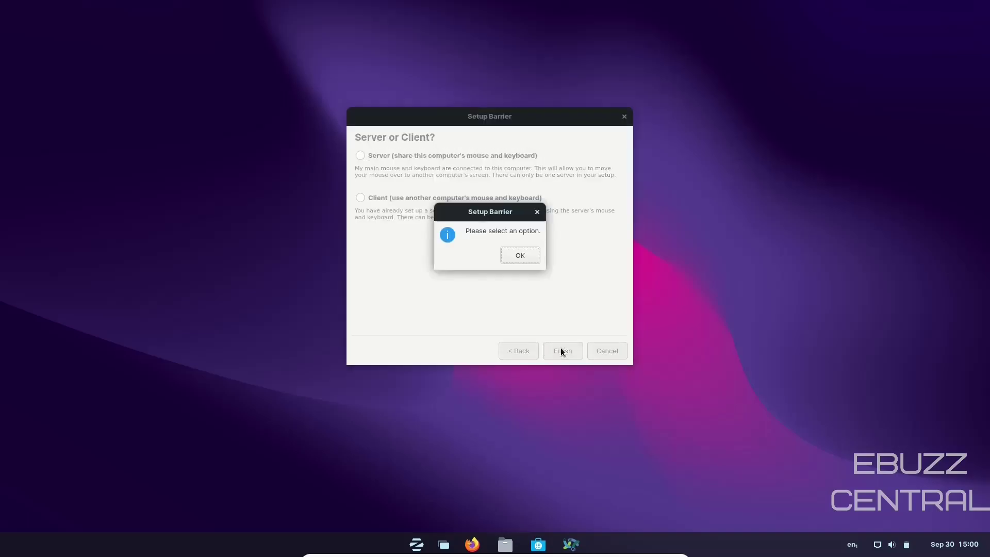
{"action": "left_click", "coordinate": [516, 257]}
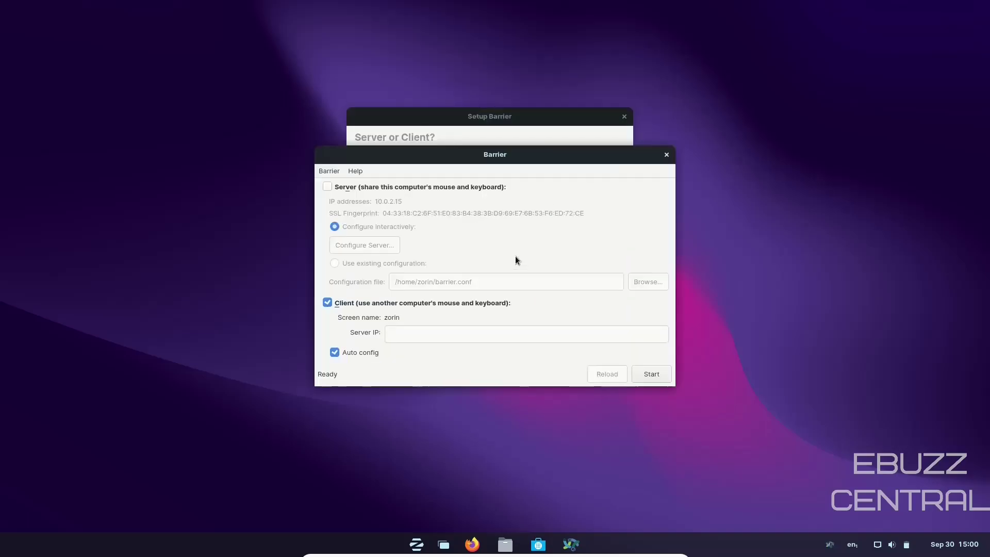
{"action": "left_click", "coordinate": [667, 154]}
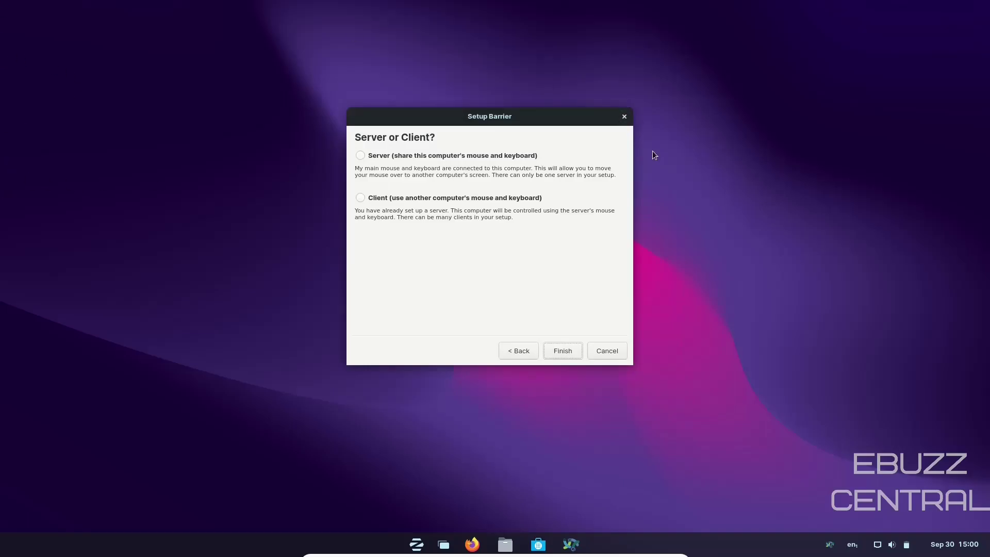
{"action": "left_click", "coordinate": [623, 118]}
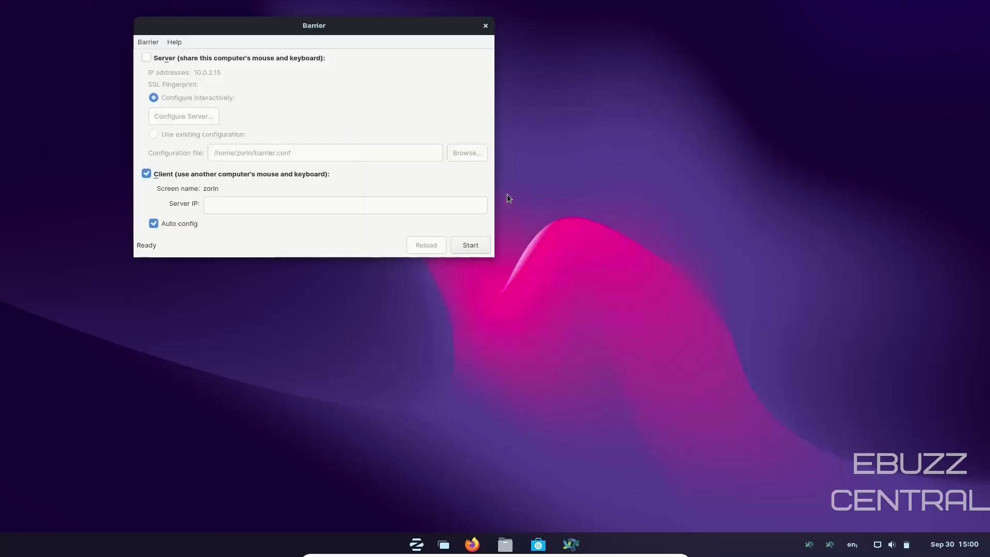
{"action": "left_click", "coordinate": [485, 27]}
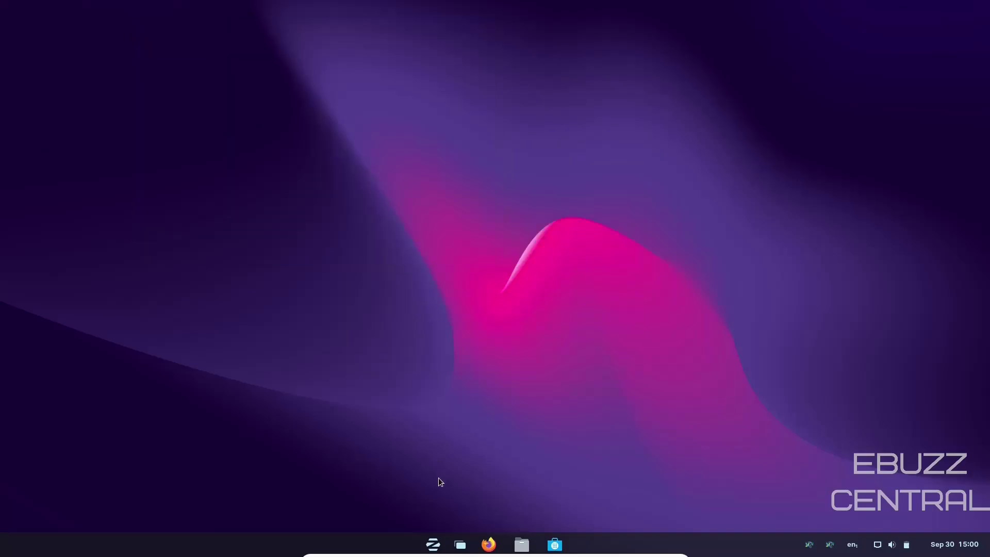
{"action": "left_click", "coordinate": [433, 545]}
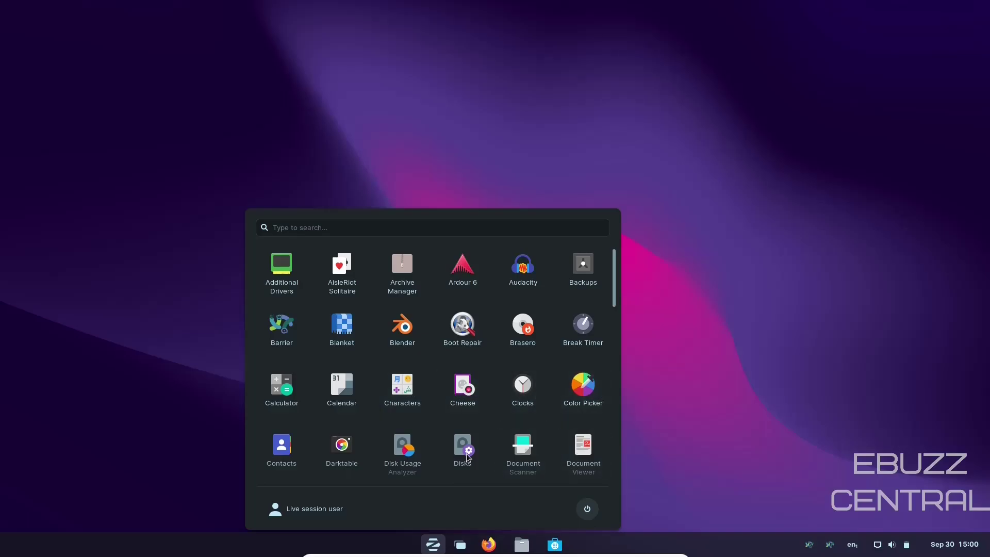
{"action": "left_click", "coordinate": [344, 445]}
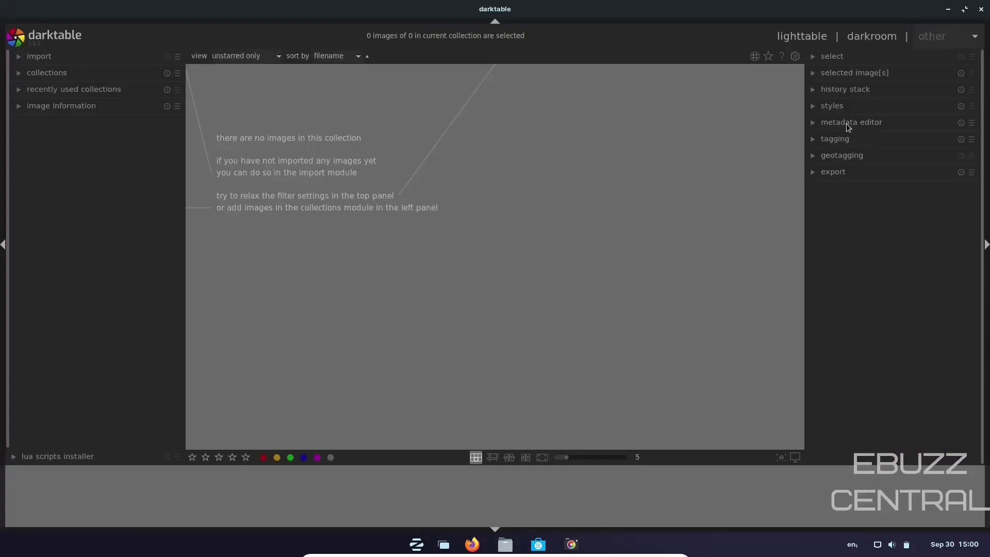
{"action": "left_click", "coordinate": [865, 36]}
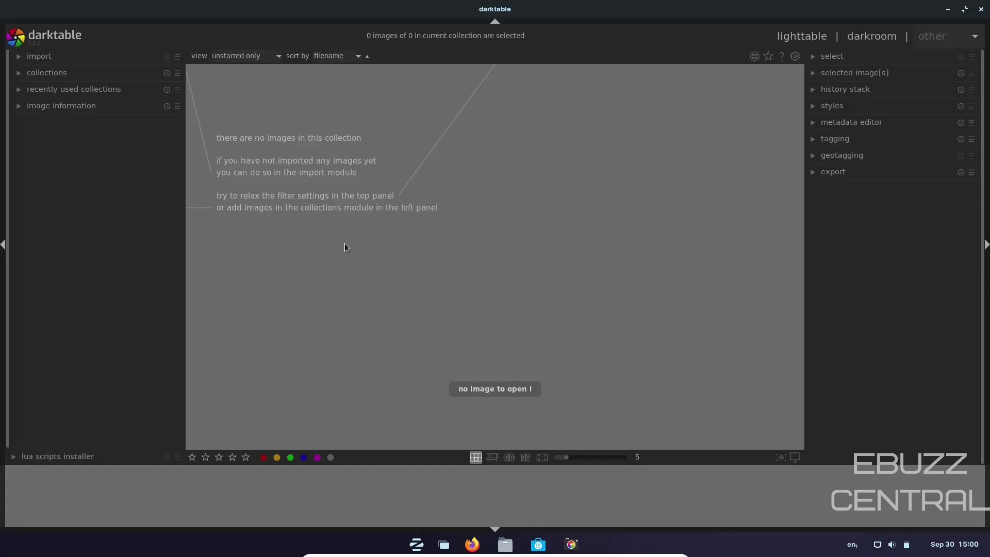
Step: Close darktable and launch Files from the applications menu
{"action": "left_click", "coordinate": [981, 12]}
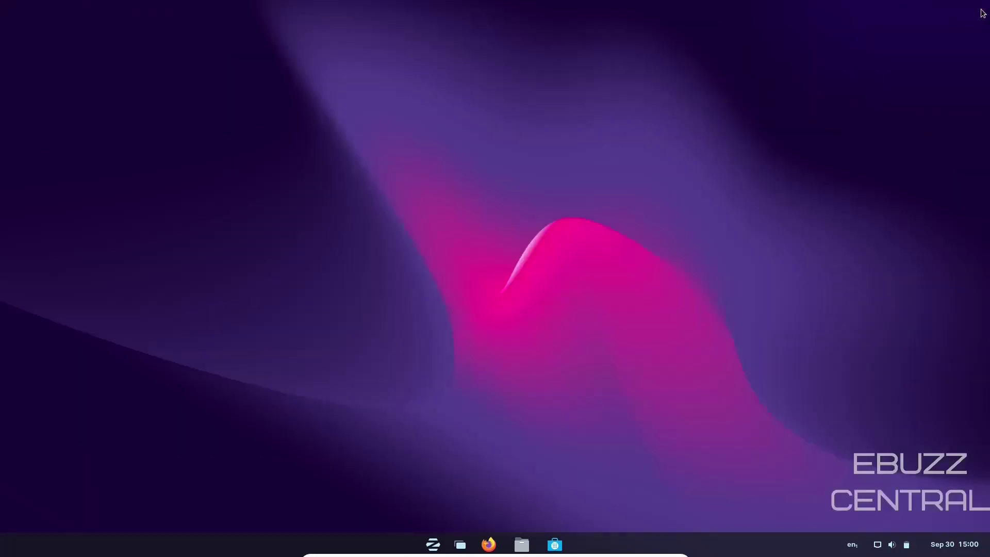
{"action": "left_click", "coordinate": [434, 545]}
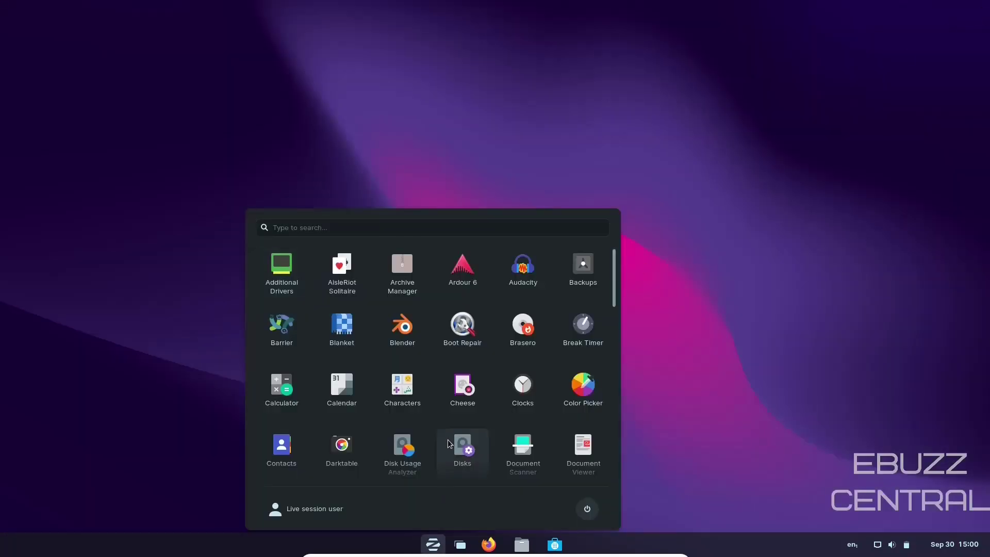
{"action": "scroll", "coordinate": [499, 402], "scroll_direction": "down", "scroll_amount": 1}
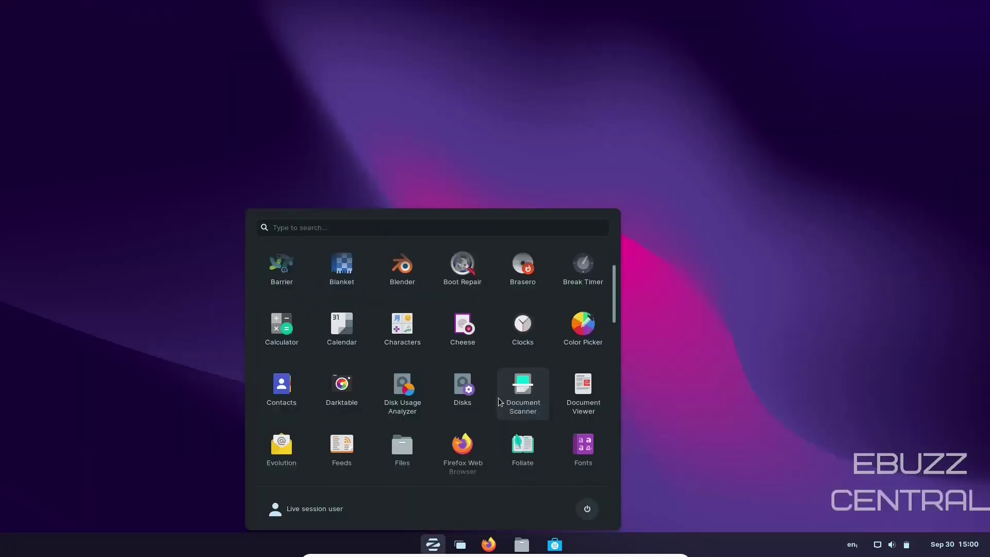
{"action": "scroll", "coordinate": [499, 402], "scroll_direction": "down", "scroll_amount": 1}
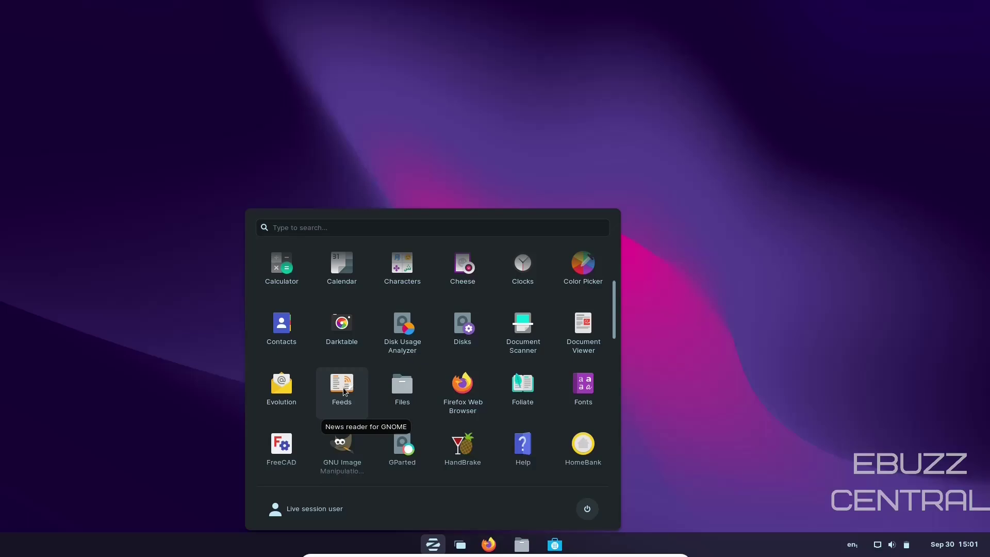
{"action": "left_click", "coordinate": [396, 386]}
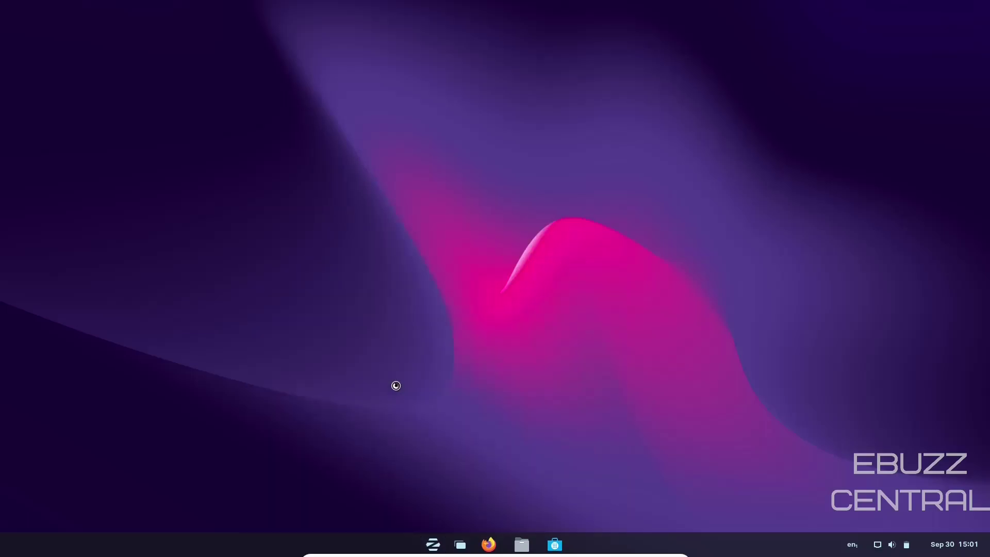
Step: Check the Files version (3.36.3-stable) in About, then close Files
{"action": "left_click", "coordinate": [650, 124]}
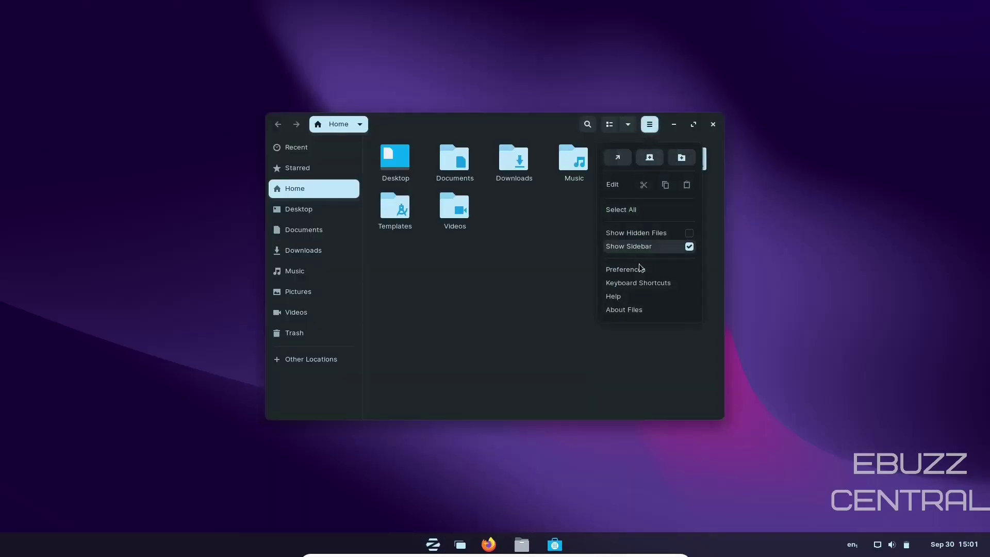
{"action": "left_click", "coordinate": [629, 311]}
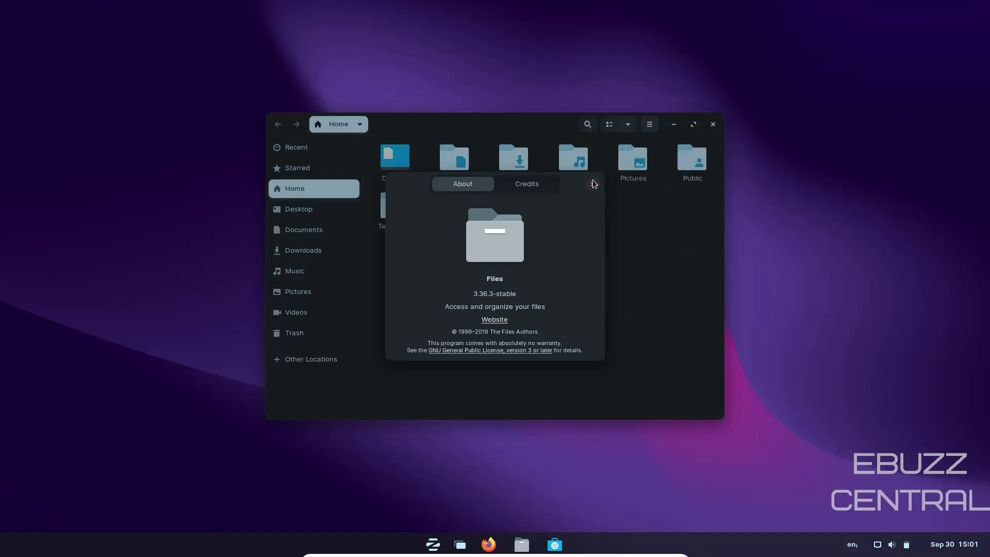
{"action": "left_click", "coordinate": [593, 184]}
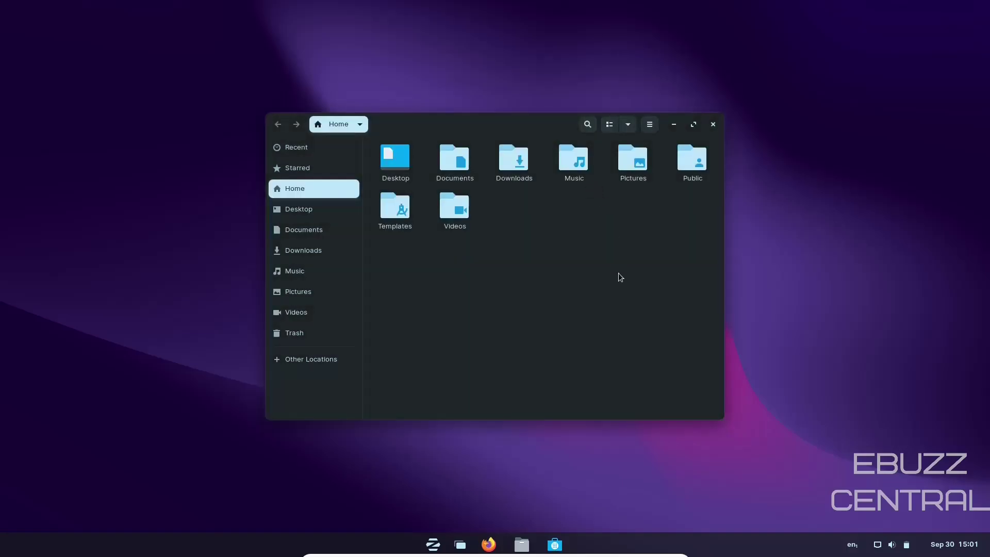
{"action": "left_click_drag", "start_coordinate": [531, 125], "coordinate": [628, 145]}
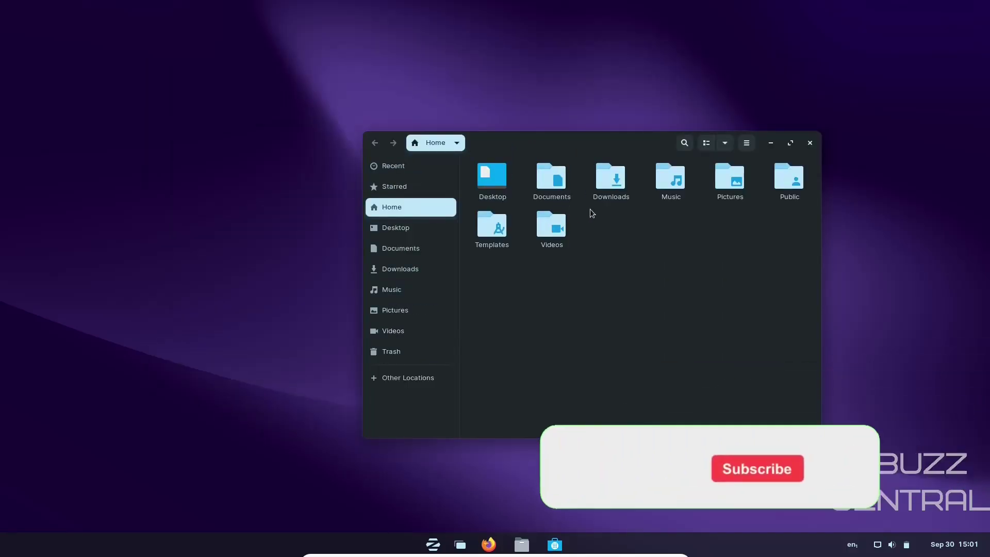
{"action": "left_click", "coordinate": [810, 143]}
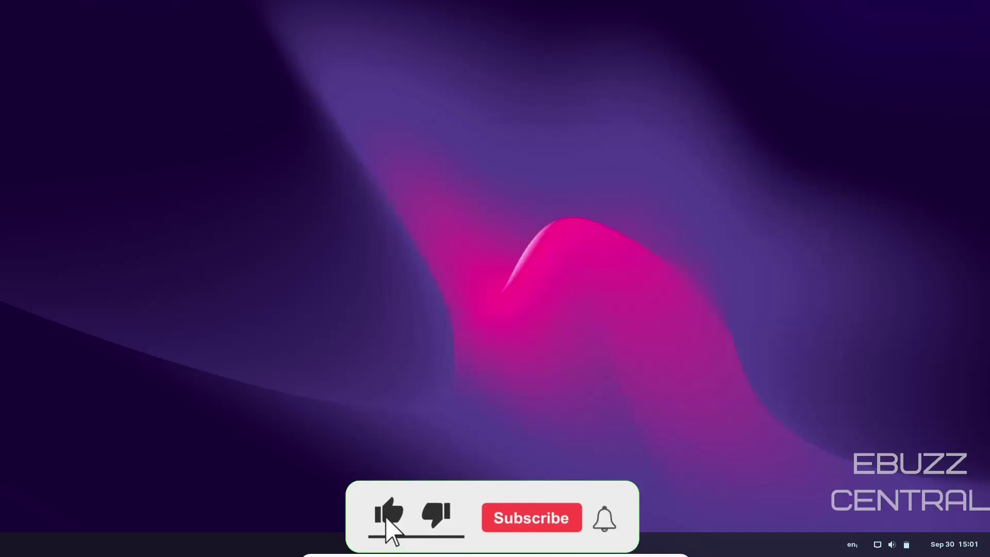
Step: Launch HomeBank, dismiss the Welcome dialog for untitled.xhb, centre the window, then close it
{"action": "key", "text": "super"}
{"action": "scroll", "coordinate": [531, 398], "scroll_direction": "down", "scroll_amount": 3}
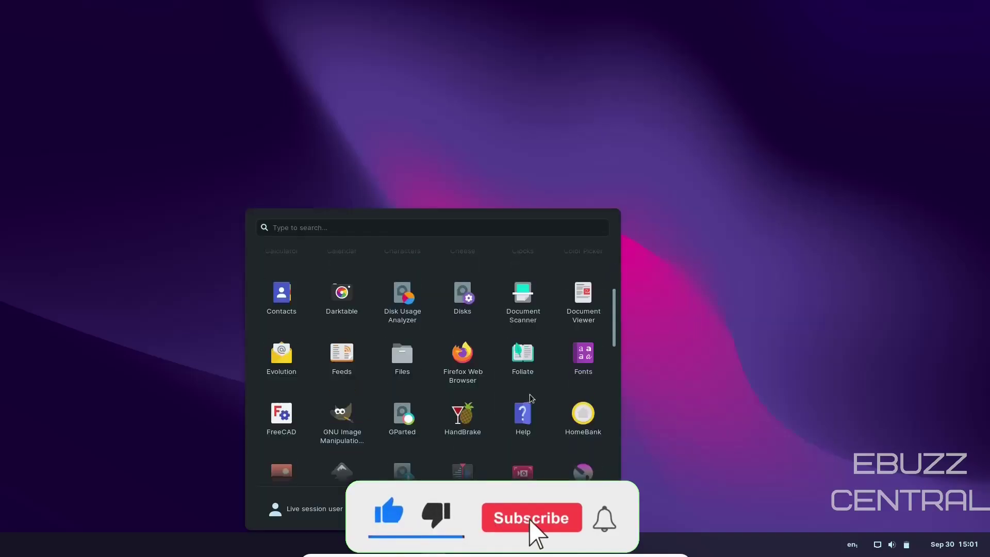
{"action": "left_click", "coordinate": [584, 413]}
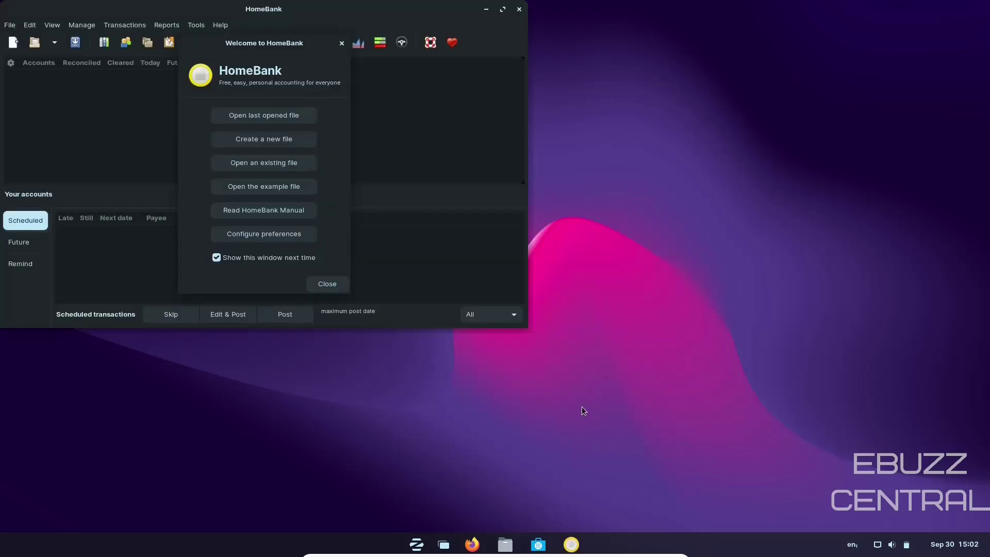
{"action": "left_click", "coordinate": [327, 284]}
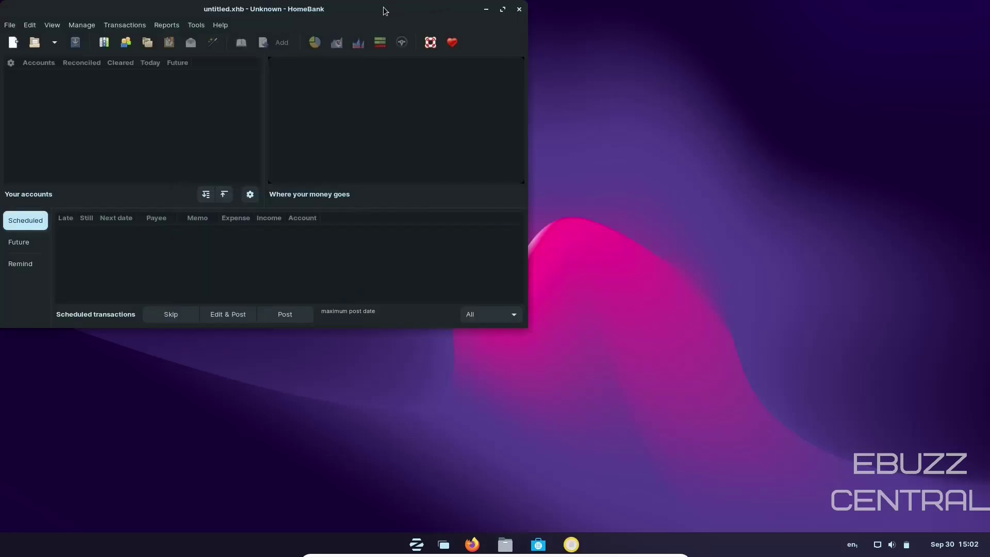
{"action": "left_click_drag", "start_coordinate": [384, 10], "coordinate": [582, 73]}
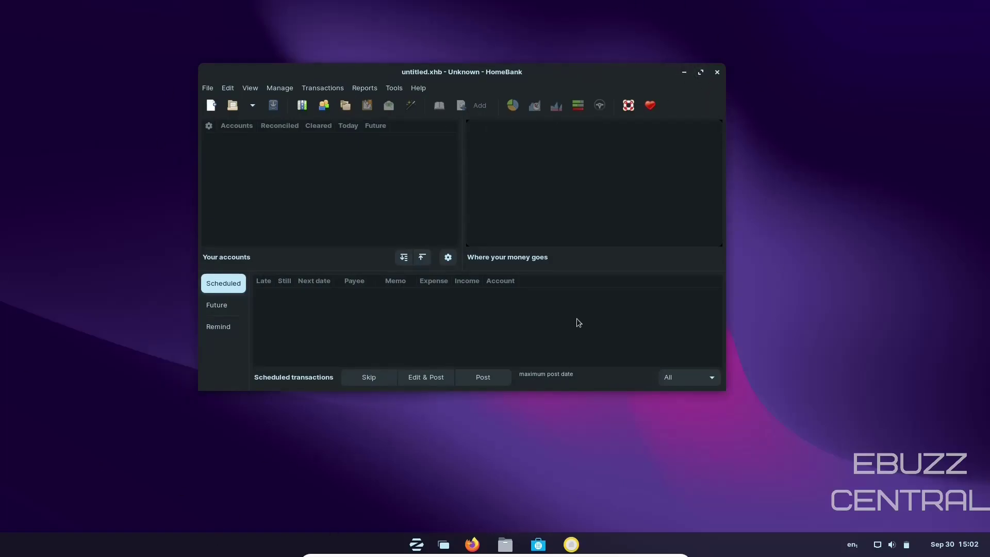
{"action": "left_click", "coordinate": [717, 72]}
{"action": "key", "text": "super"}
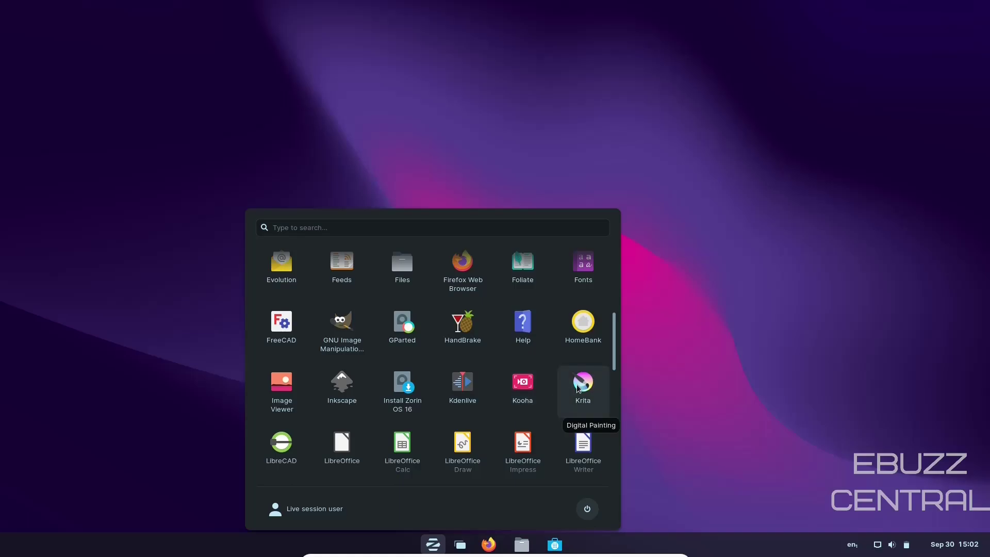
{"action": "scroll", "coordinate": [559, 397], "scroll_direction": "down", "scroll_amount": 1}
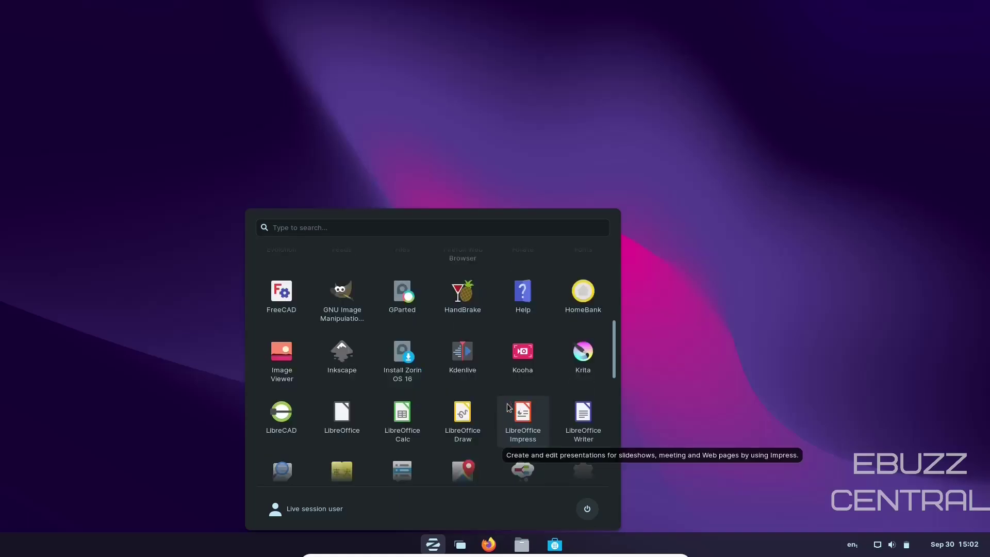
{"action": "scroll", "coordinate": [614, 379], "scroll_direction": "down", "scroll_amount": 10}
{"action": "scroll", "coordinate": [617, 382], "scroll_direction": "down", "scroll_amount": 2}
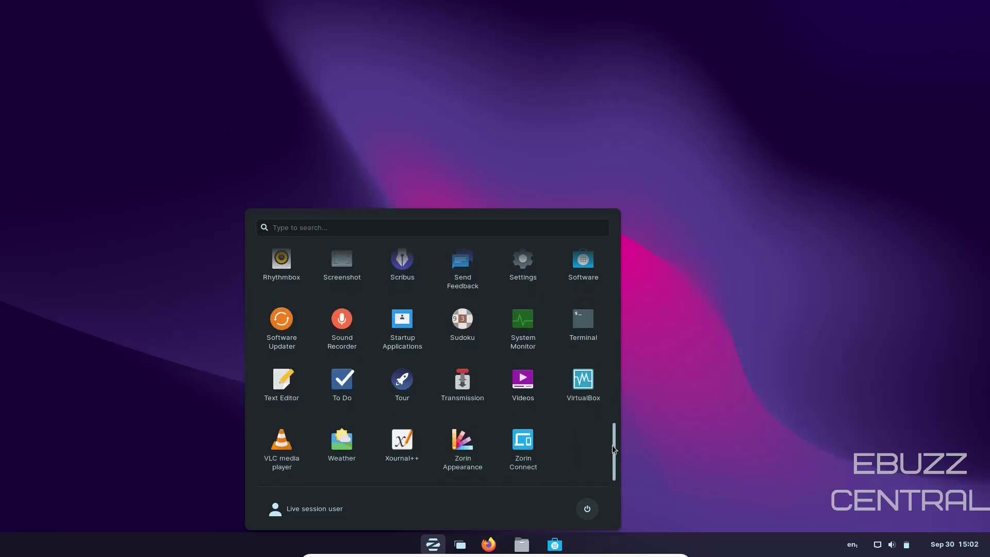
{"action": "scroll", "coordinate": [615, 438], "scroll_direction": "up", "scroll_amount": 5}
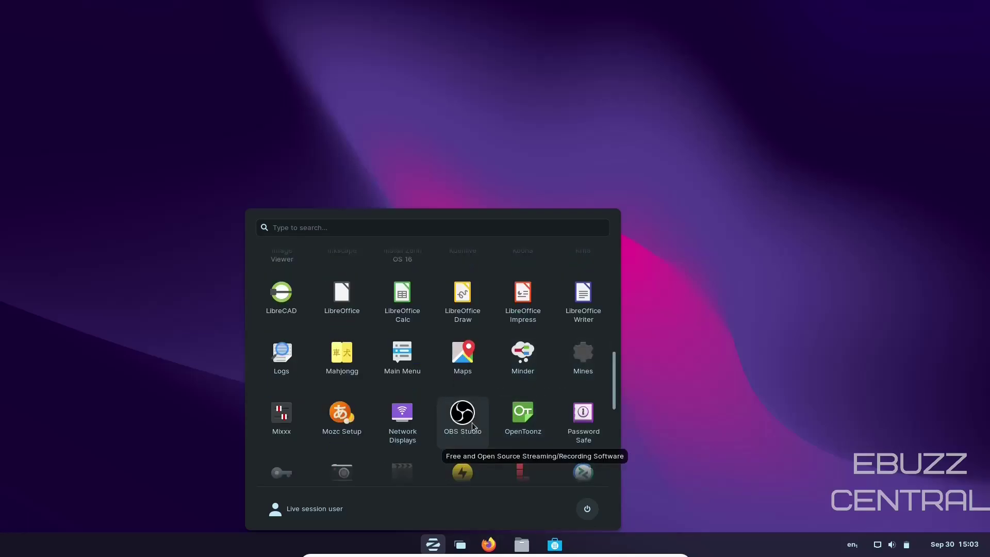
{"action": "scroll", "coordinate": [473, 425], "scroll_direction": "down", "scroll_amount": 1}
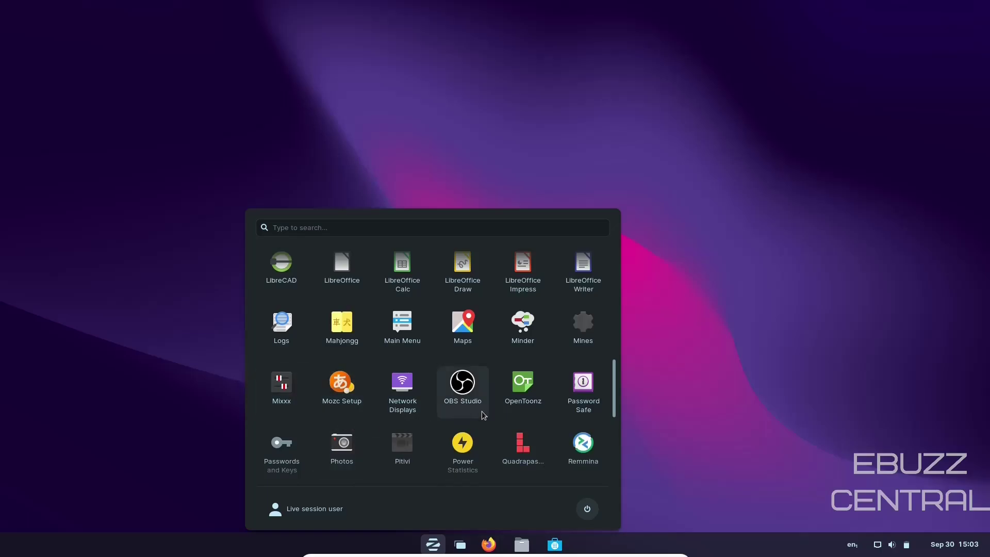
{"action": "scroll", "coordinate": [623, 431], "scroll_direction": "down", "scroll_amount": 5}
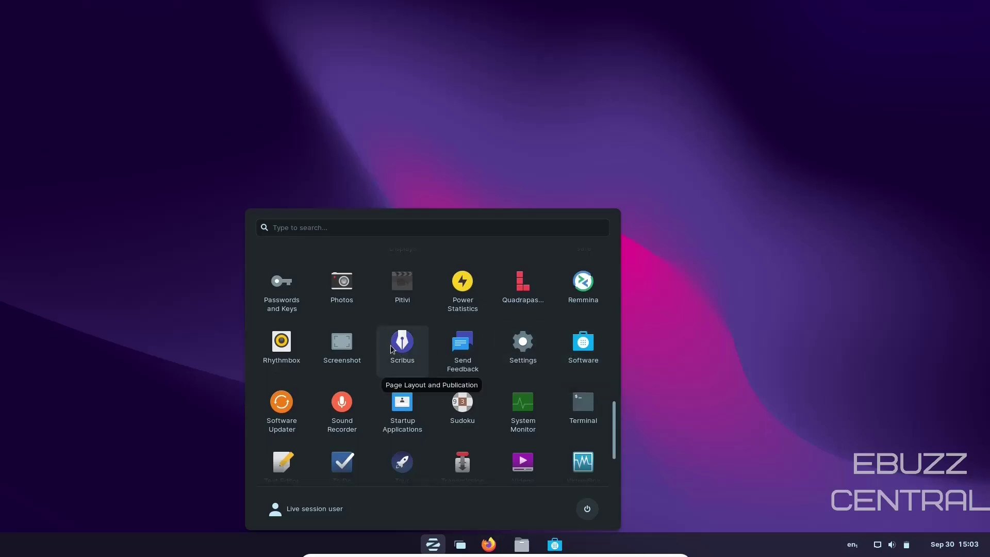
Step: Launch System Monitor to see the live CPU, memory (1.8 of 2.9 GiB) and network graphs
{"action": "left_click", "coordinate": [528, 406]}
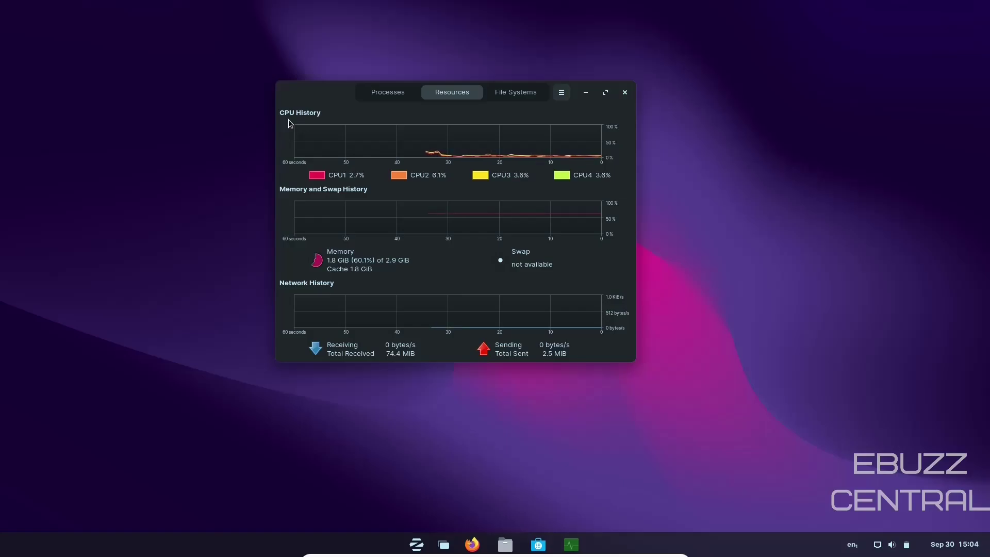
Step: Close System Monitor, start Zorin Connect, move past its introduction to device search, then close it
{"action": "left_click", "coordinate": [625, 93]}
{"action": "key", "text": "super"}
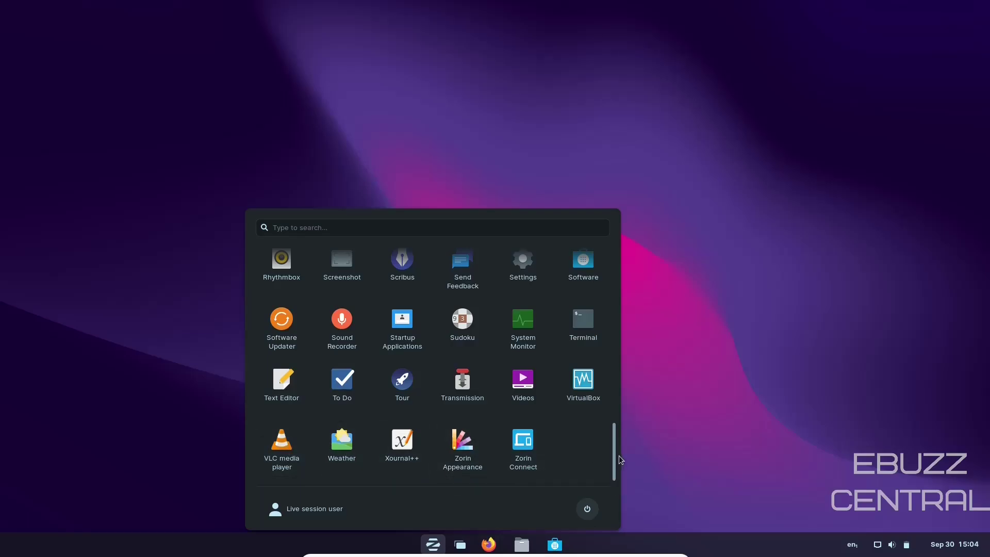
{"action": "left_click", "coordinate": [522, 439]}
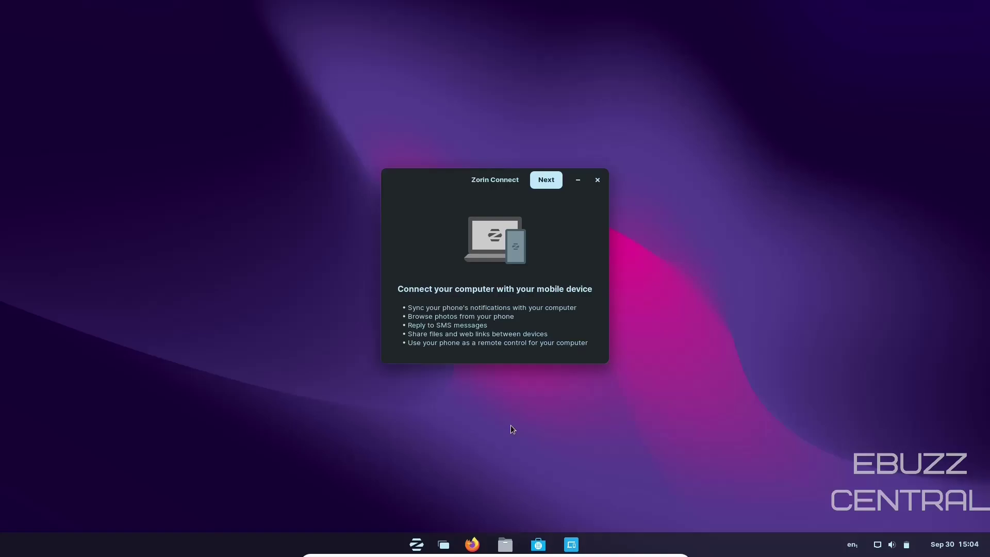
{"action": "left_click", "coordinate": [542, 182]}
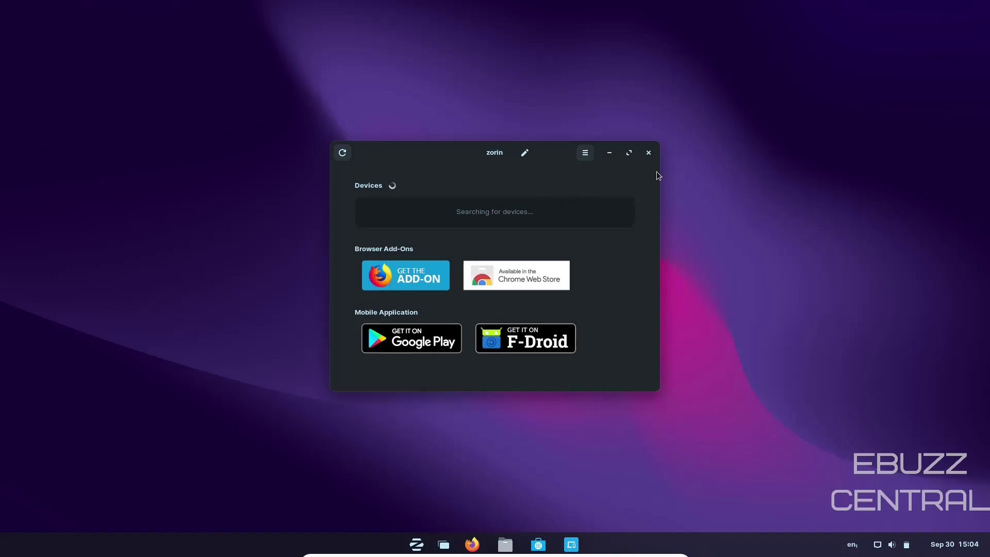
{"action": "left_click", "coordinate": [649, 153]}
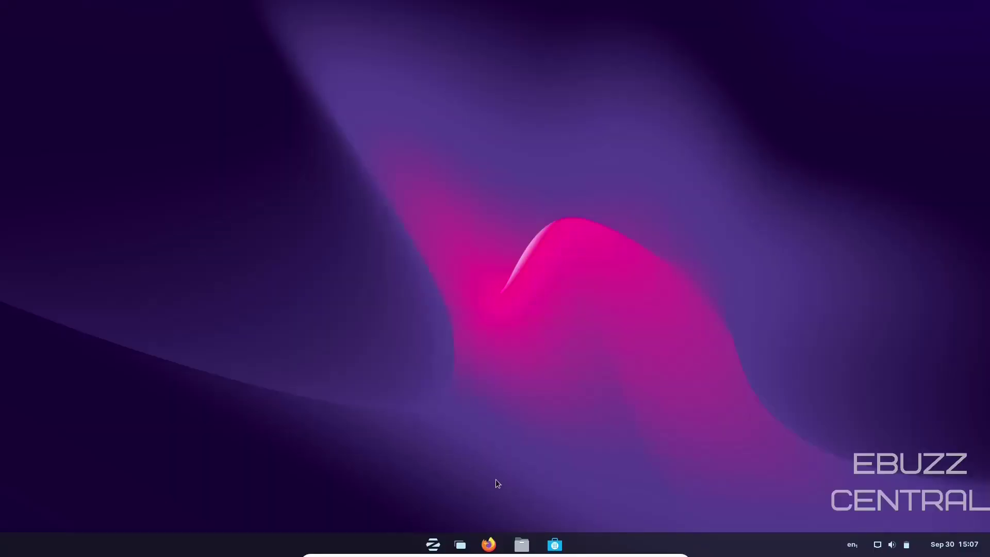
Step: Launch the Software store past its welcome screen and list the 27 pending updates
{"action": "left_click", "coordinate": [555, 545]}
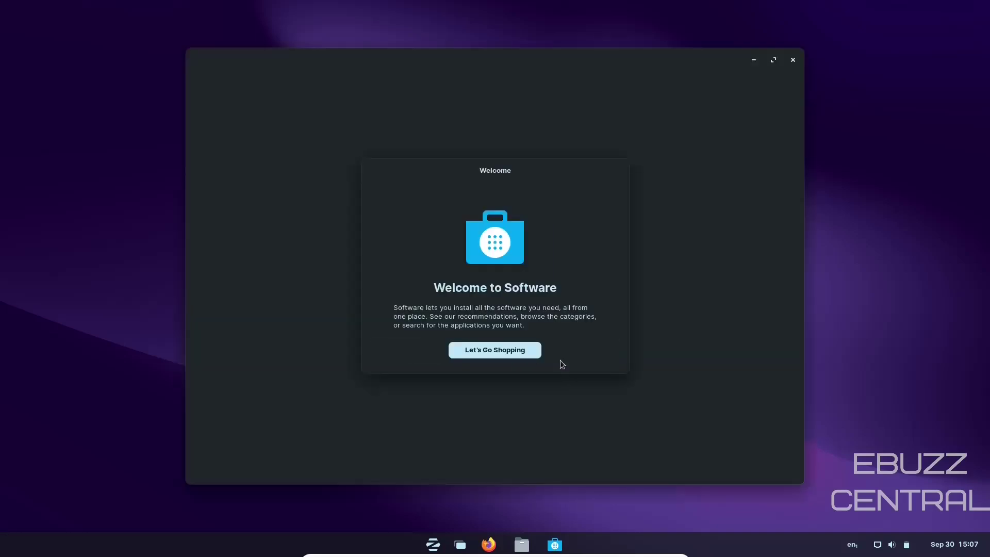
{"action": "left_click", "coordinate": [528, 353]}
{"action": "left_click", "coordinate": [557, 56]}
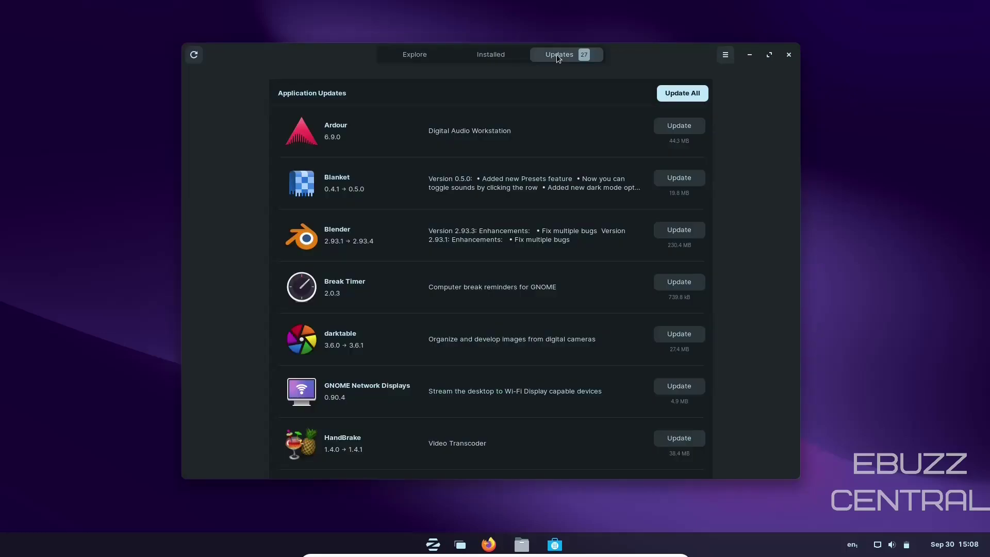
Step: Browse back and forth between the Installed, Explore and Updates pages, ending on Updates
{"action": "left_click", "coordinate": [490, 54]}
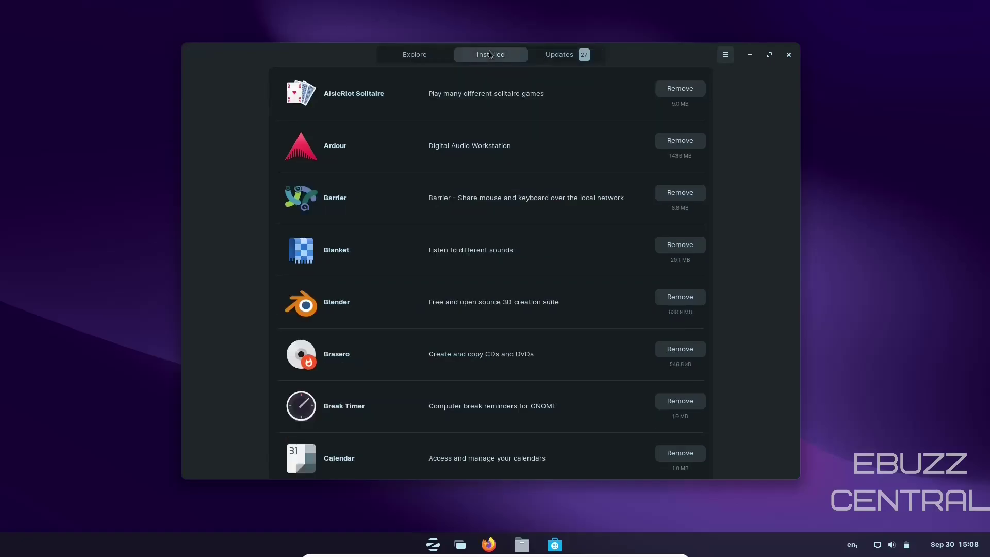
{"action": "left_click", "coordinate": [419, 56]}
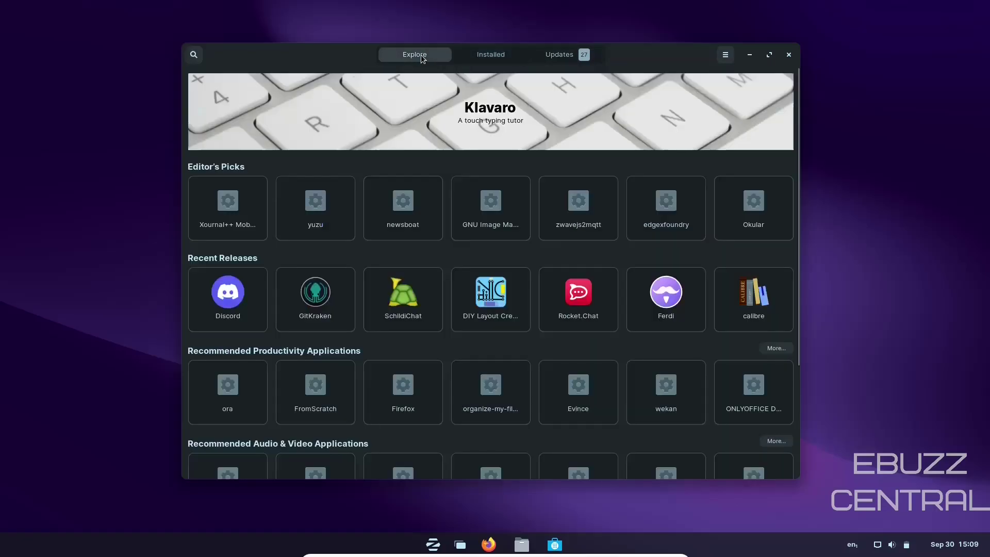
{"action": "left_click", "coordinate": [490, 54]}
{"action": "left_click", "coordinate": [562, 54]}
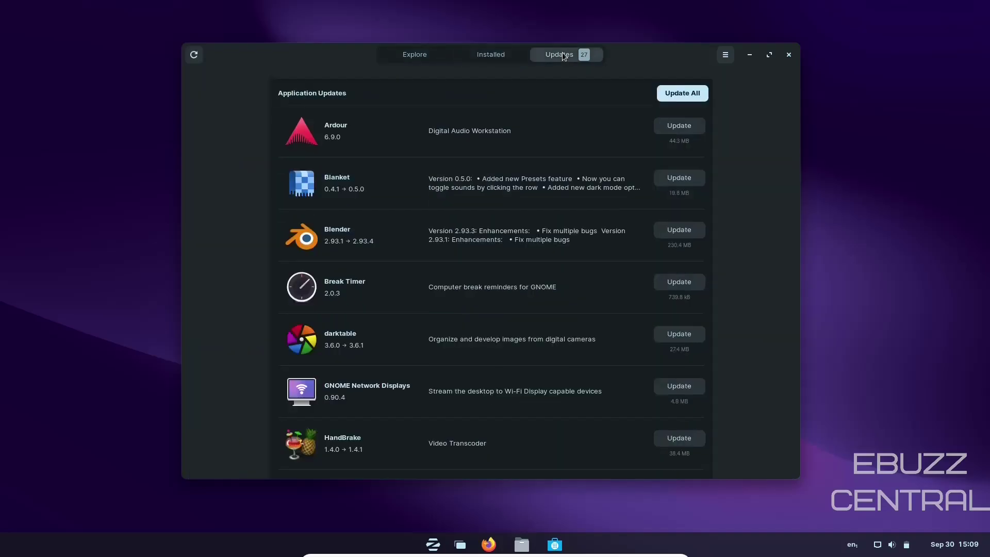
{"action": "left_click", "coordinate": [504, 57]}
{"action": "left_click", "coordinate": [565, 57]}
{"action": "left_click", "coordinate": [789, 54]}
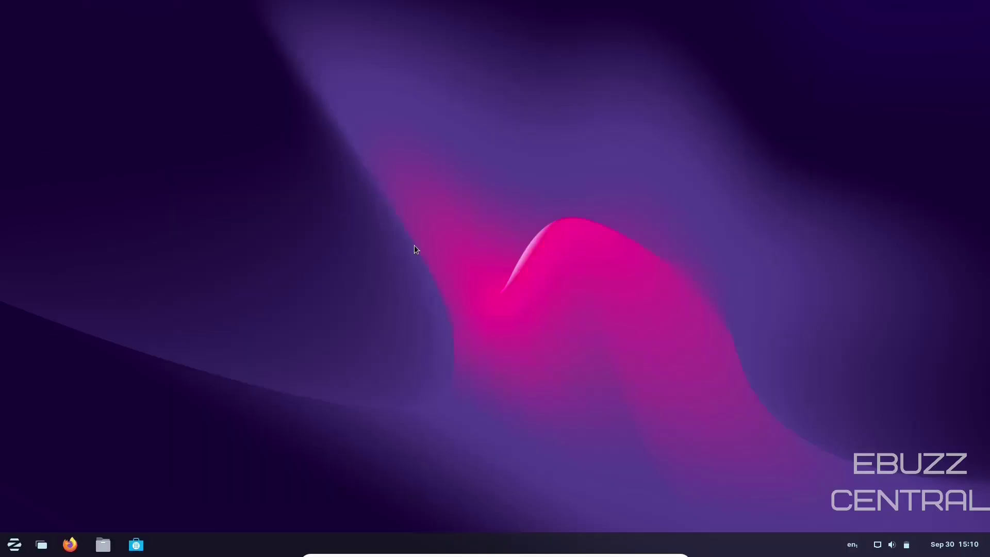